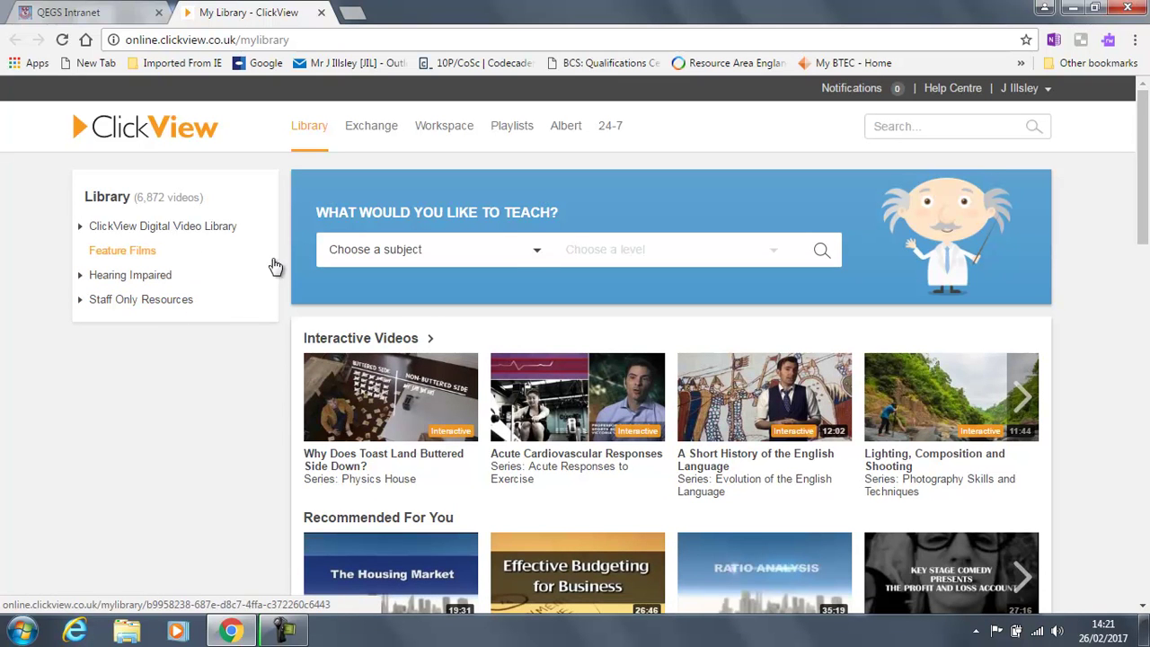
Search the library for Key Stage 4 Computing videos.
left_click(539, 254)
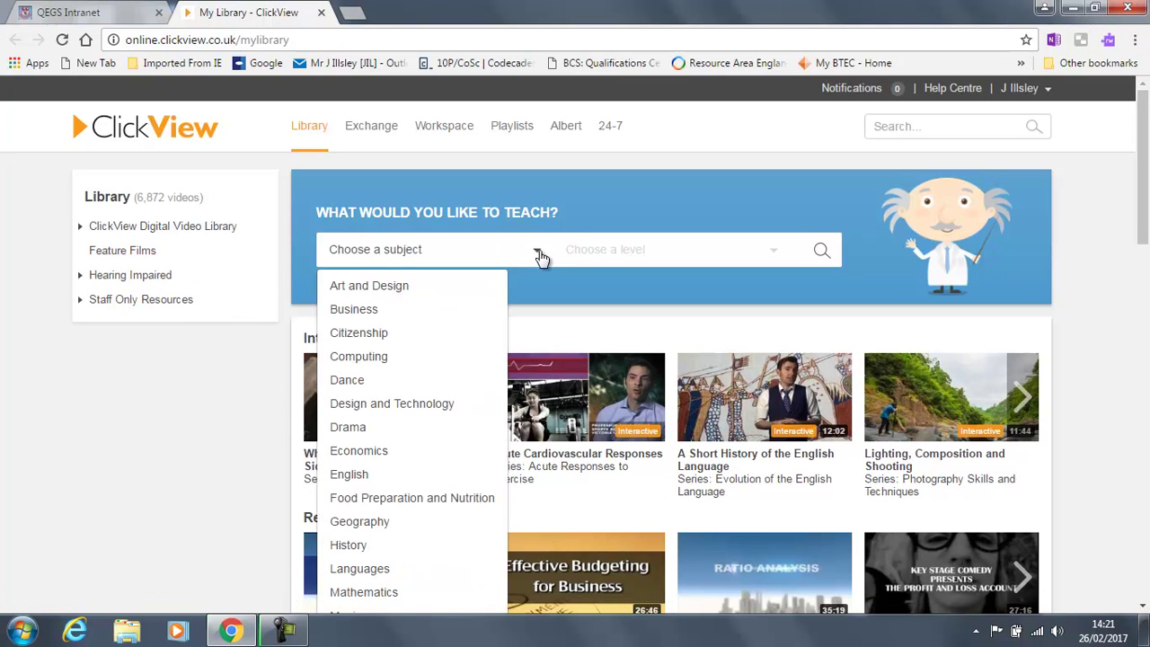
left_click(431, 358)
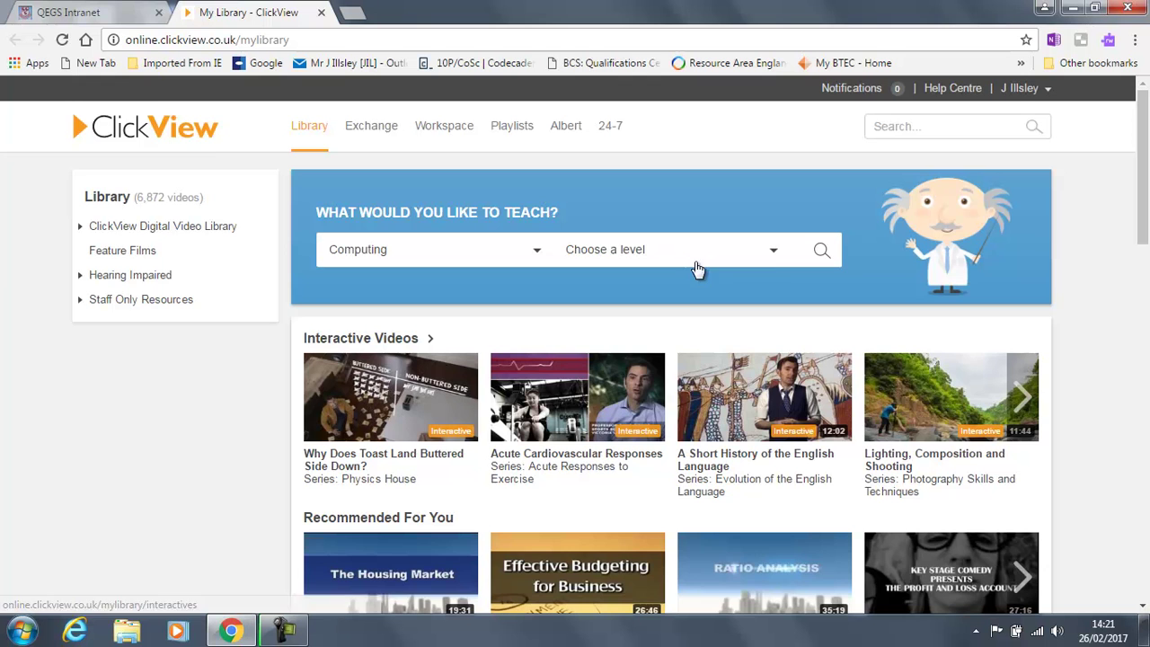
left_click(789, 252)
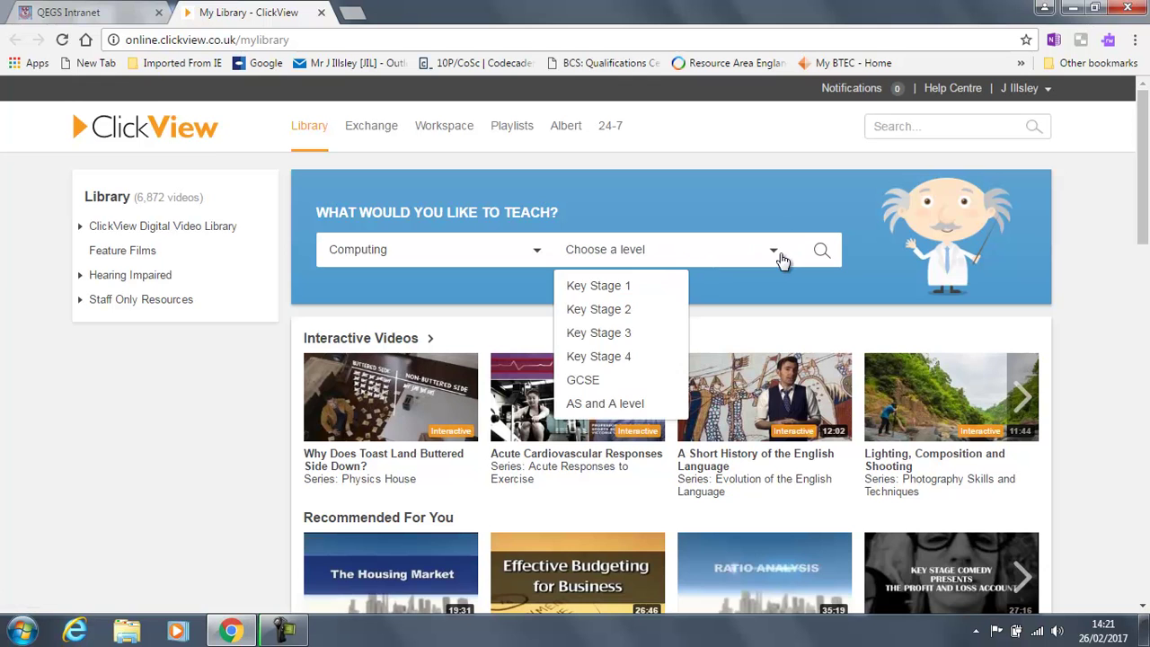
left_click(659, 365)
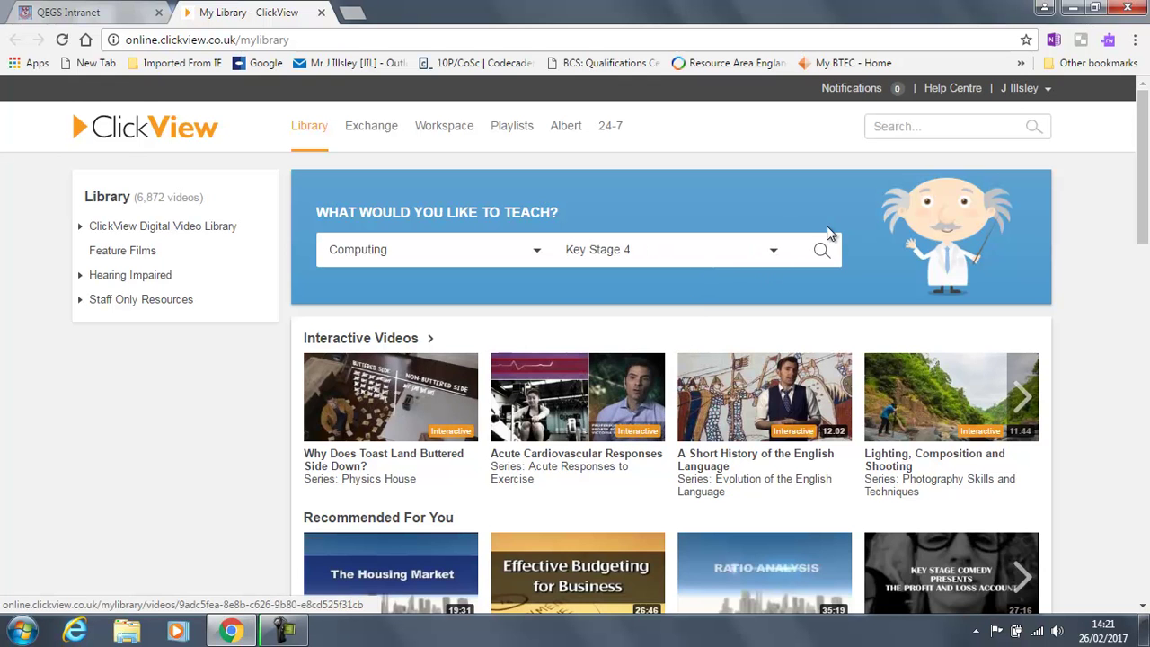
left_click(822, 251)
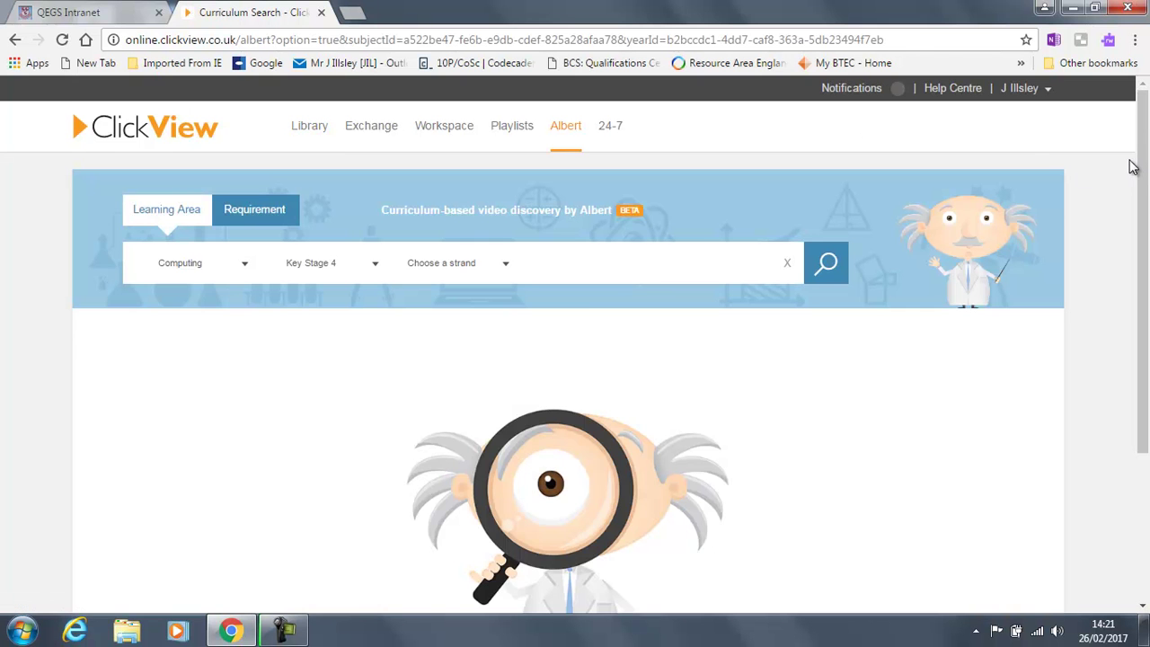
mouse_move(1136, 171)
left_mouse_down()
mouse_move(1140, 332)
mouse_move(1139, 162)
left_mouse_up()
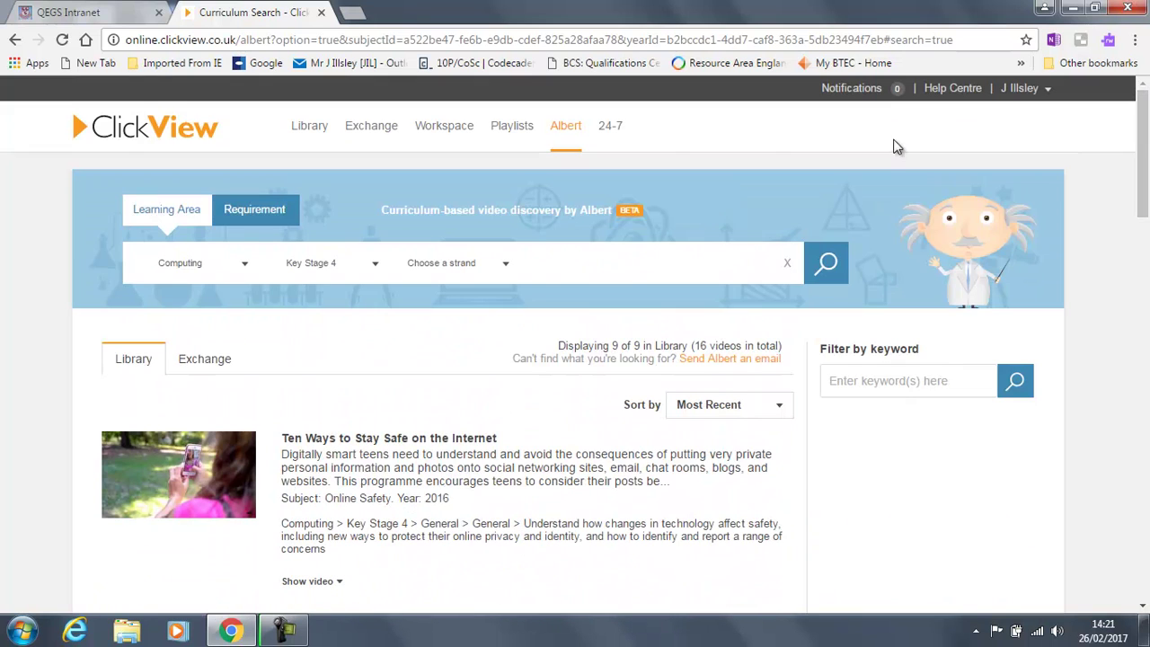
Browse the Feature Films collection, then return to the library home page.
left_click(164, 131)
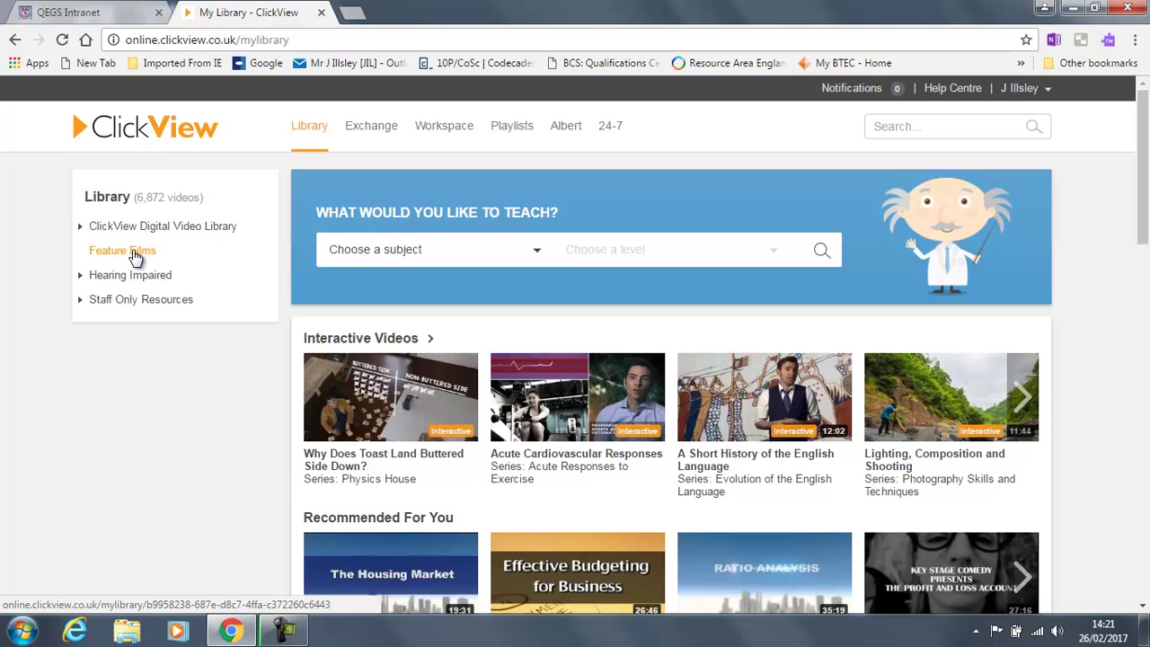
left_click(133, 255)
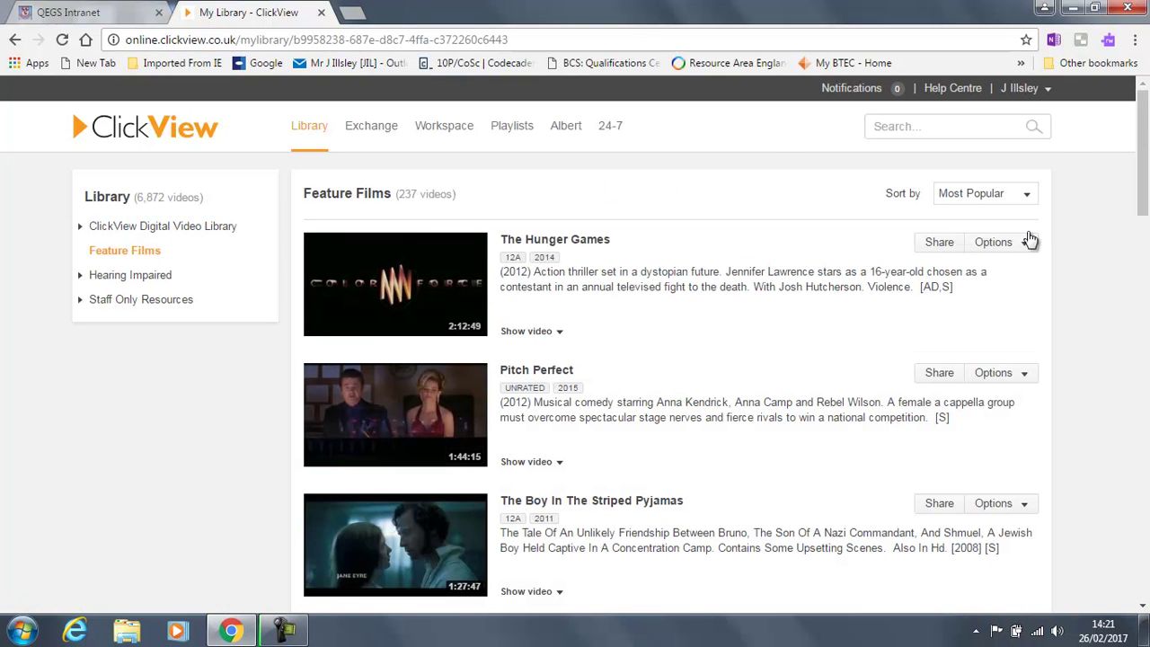
left_click_drag(1143, 125, 1143, 228)
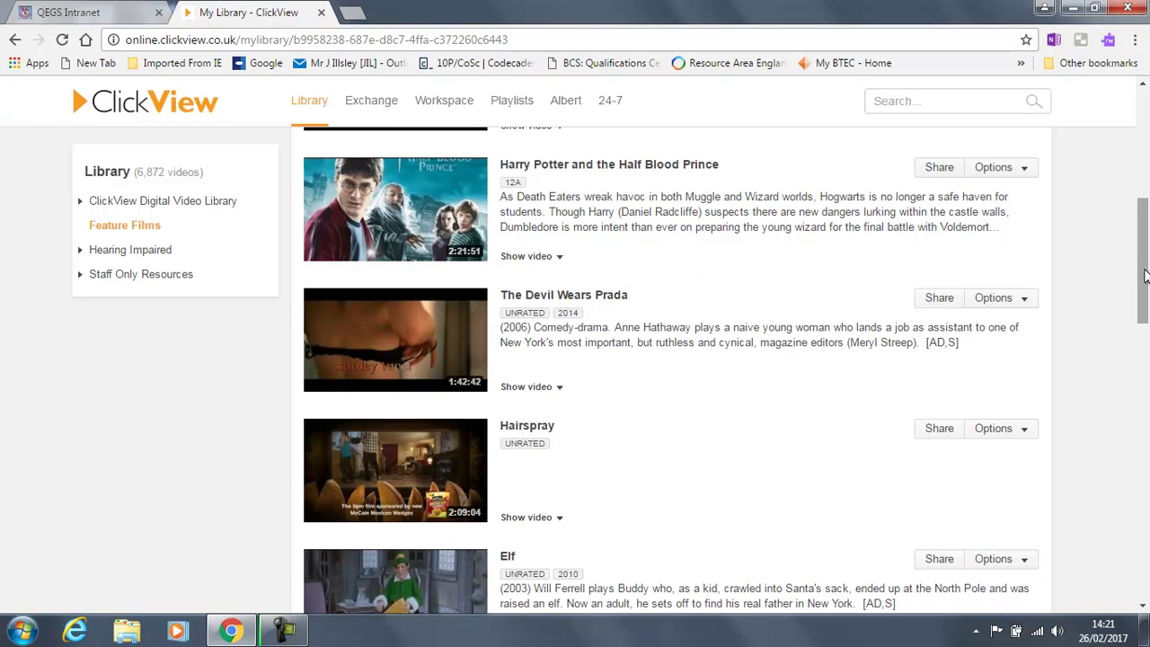
left_click_drag(1146, 275, 1146, 156)
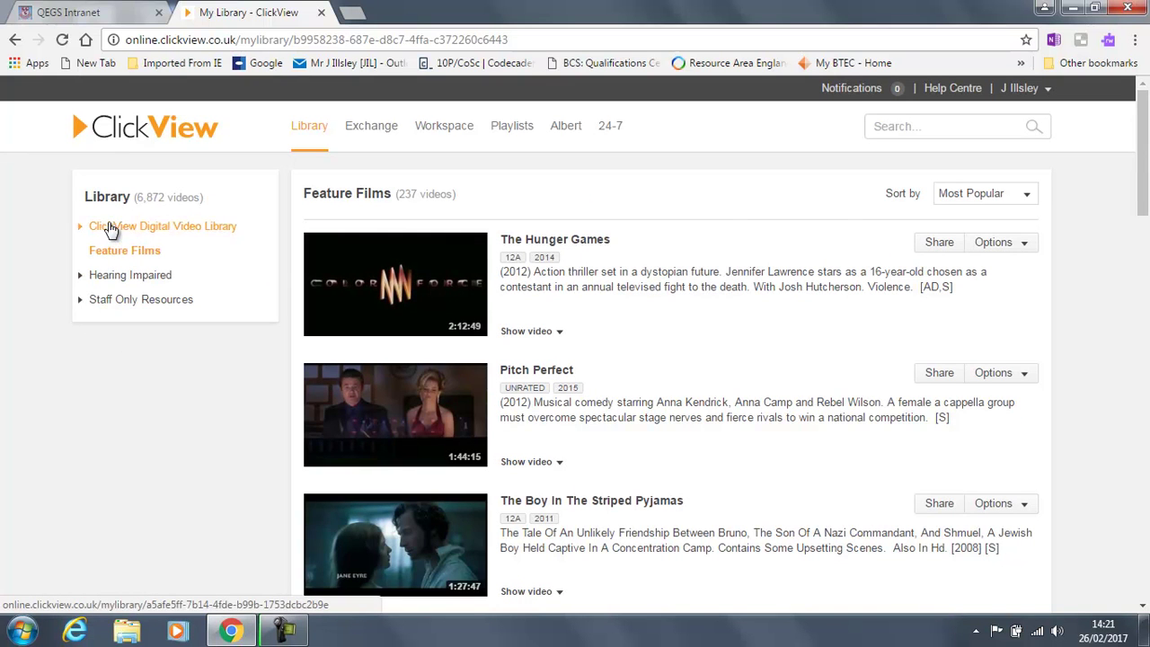
left_click(132, 133)
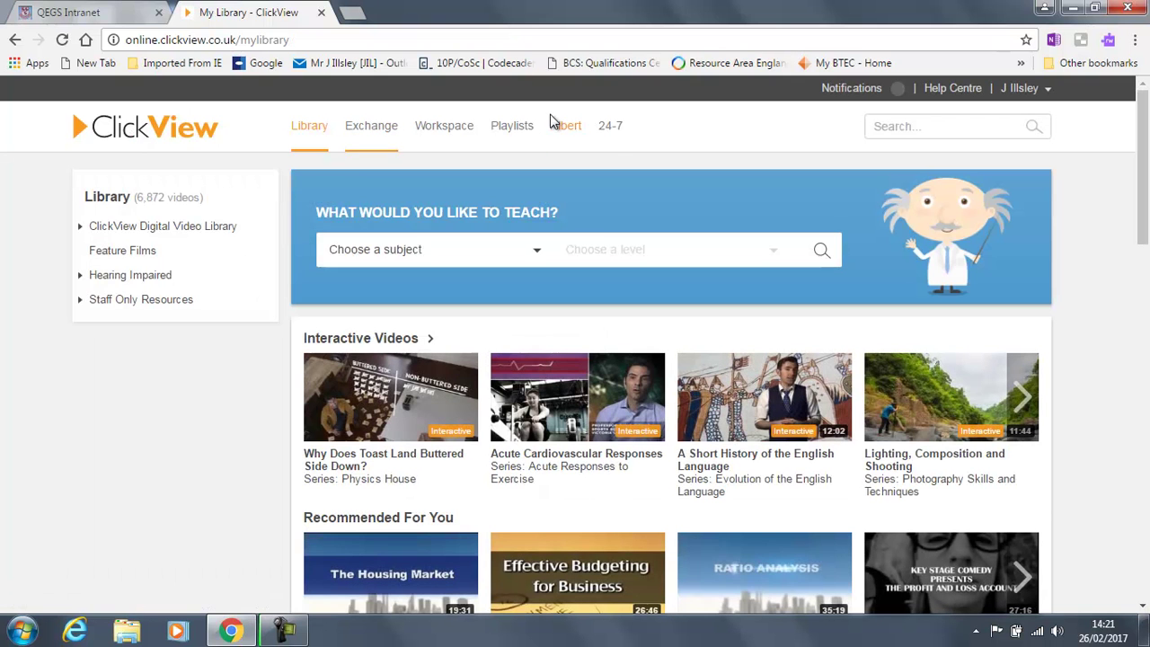
Open 24-7, save England as the preferred broadcast region, and continue to the recordings.
left_click(606, 128)
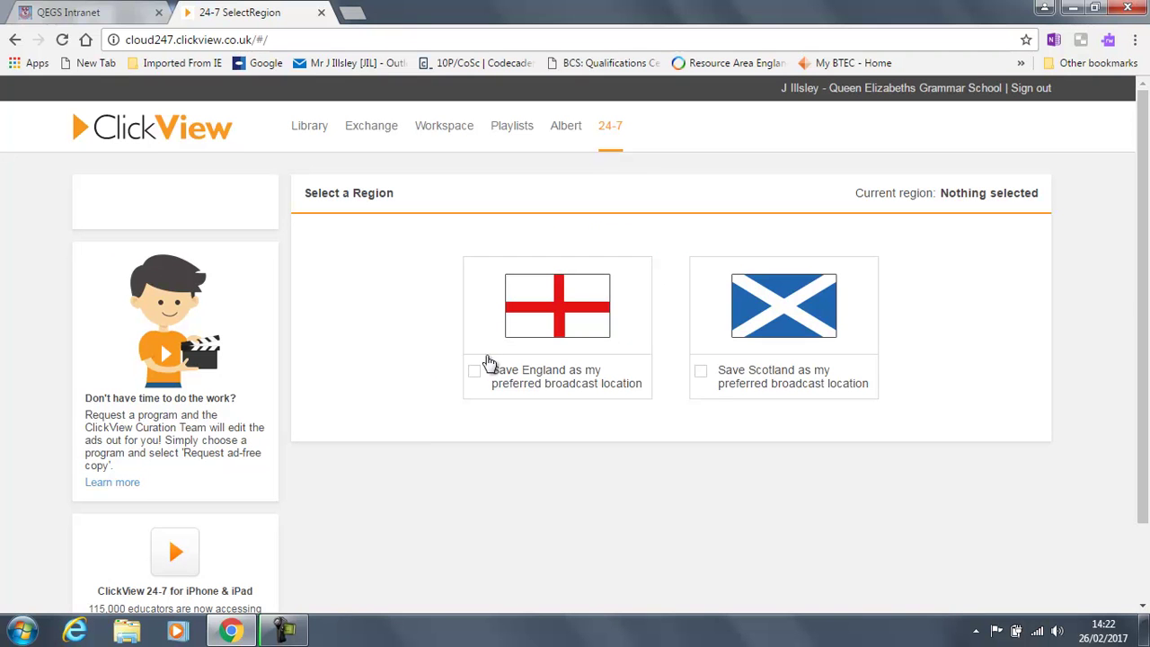
left_click(475, 372)
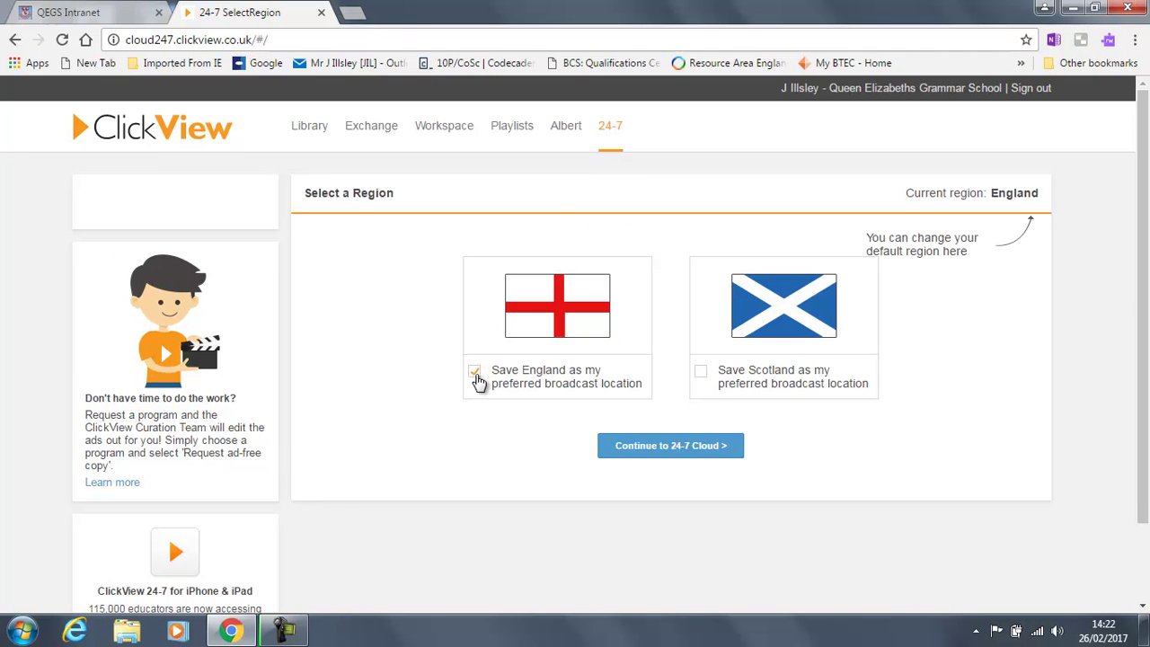
left_click(676, 452)
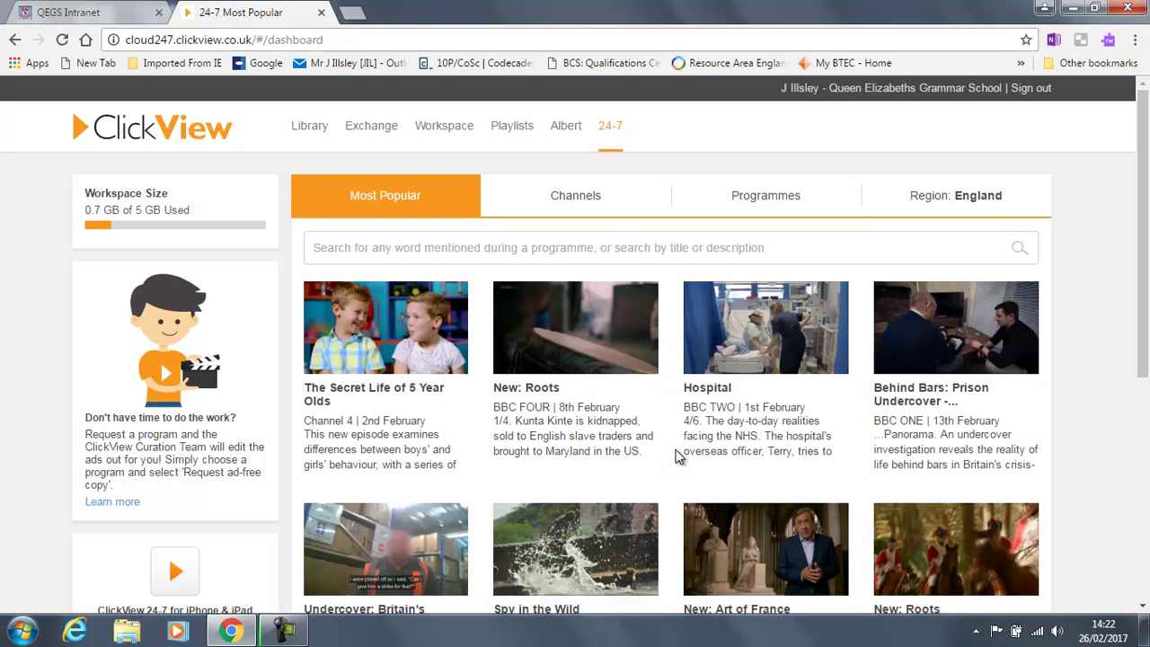
Browse by channel to BBC ONE and expand Sun 26/02/2017 to find Match of the Day.
left_click(606, 201)
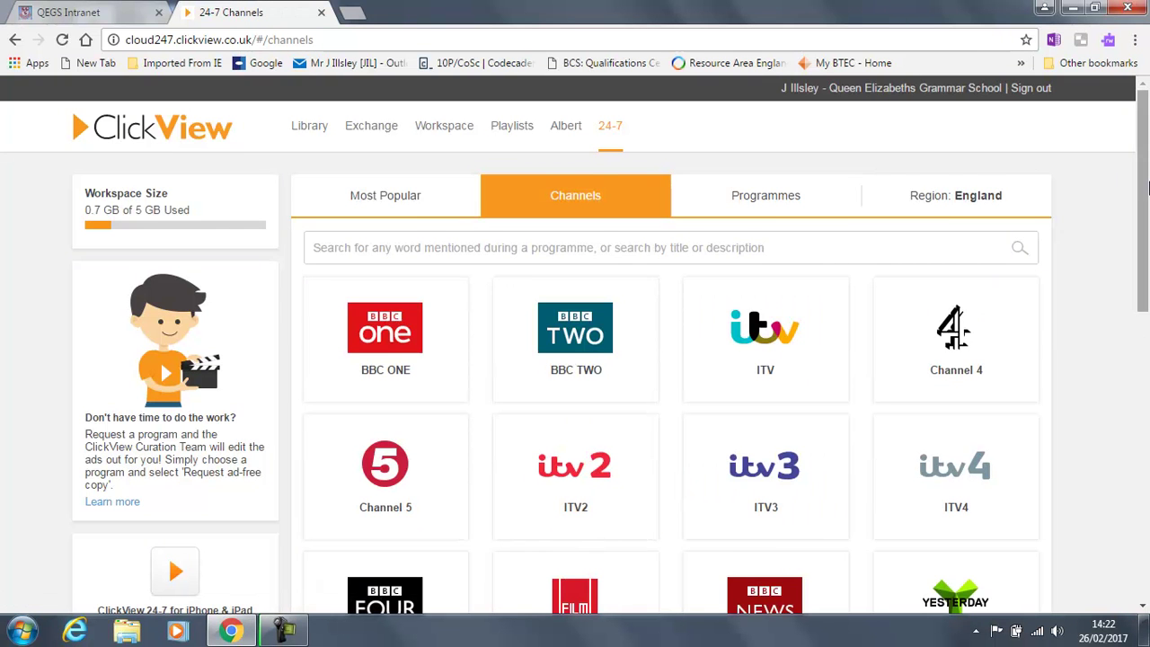
left_click_drag(1145, 188, 1142, 221)
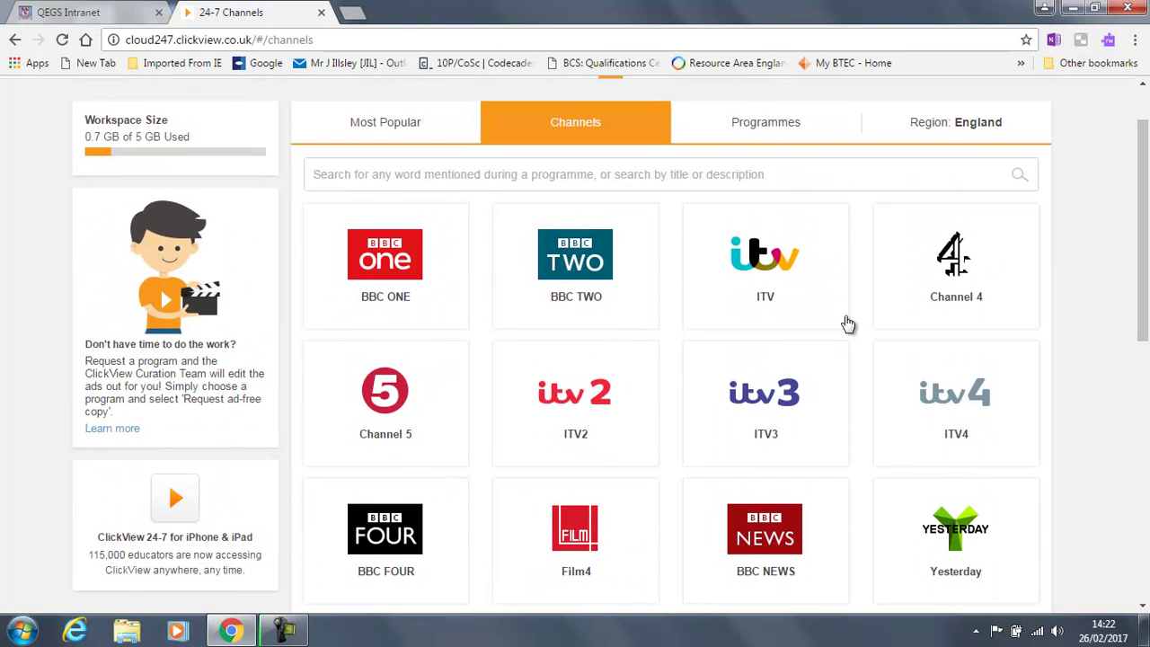
left_click(413, 265)
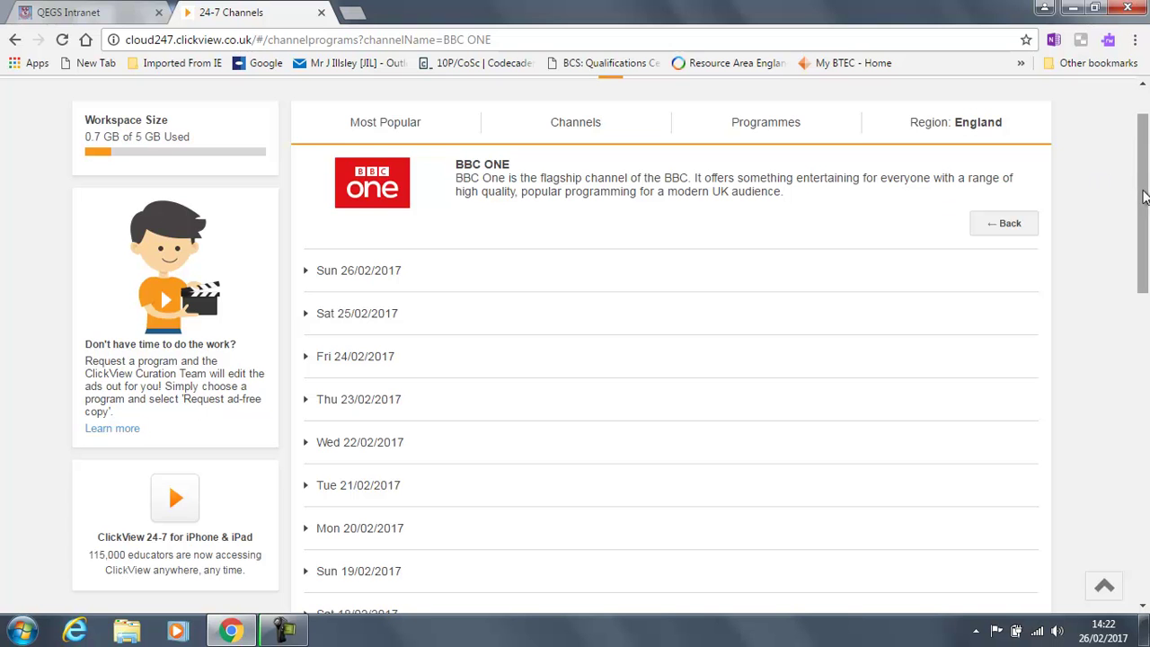
mouse_move(1145, 191)
left_mouse_down()
mouse_move(1143, 543)
mouse_move(1134, 178)
left_mouse_up()
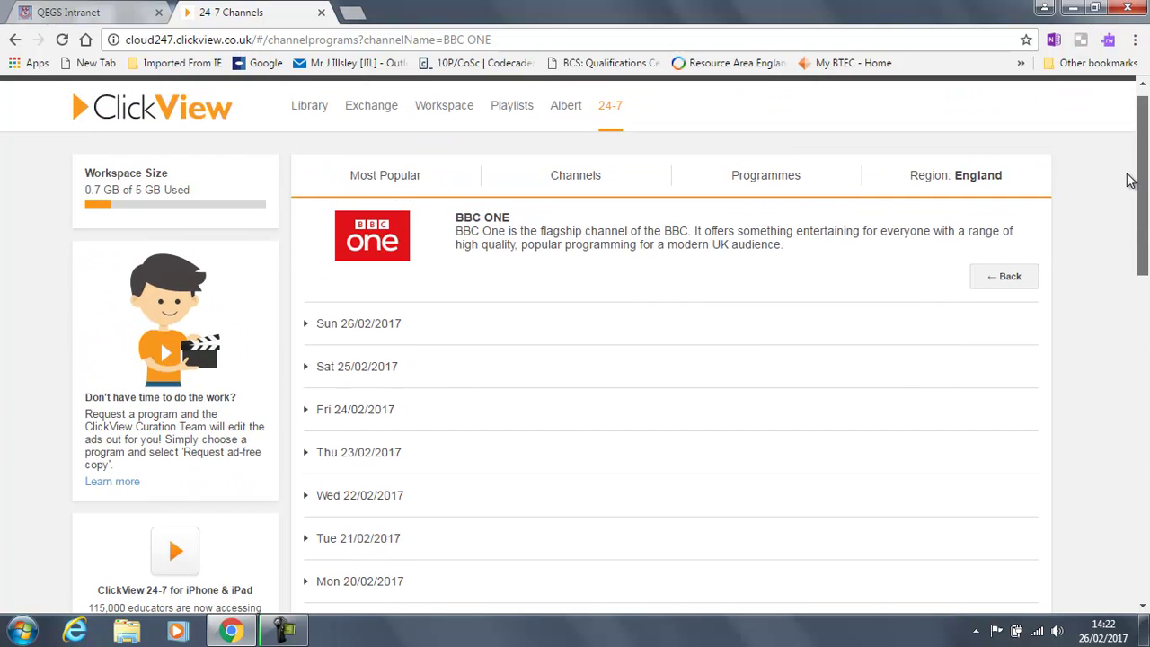
left_click(312, 326)
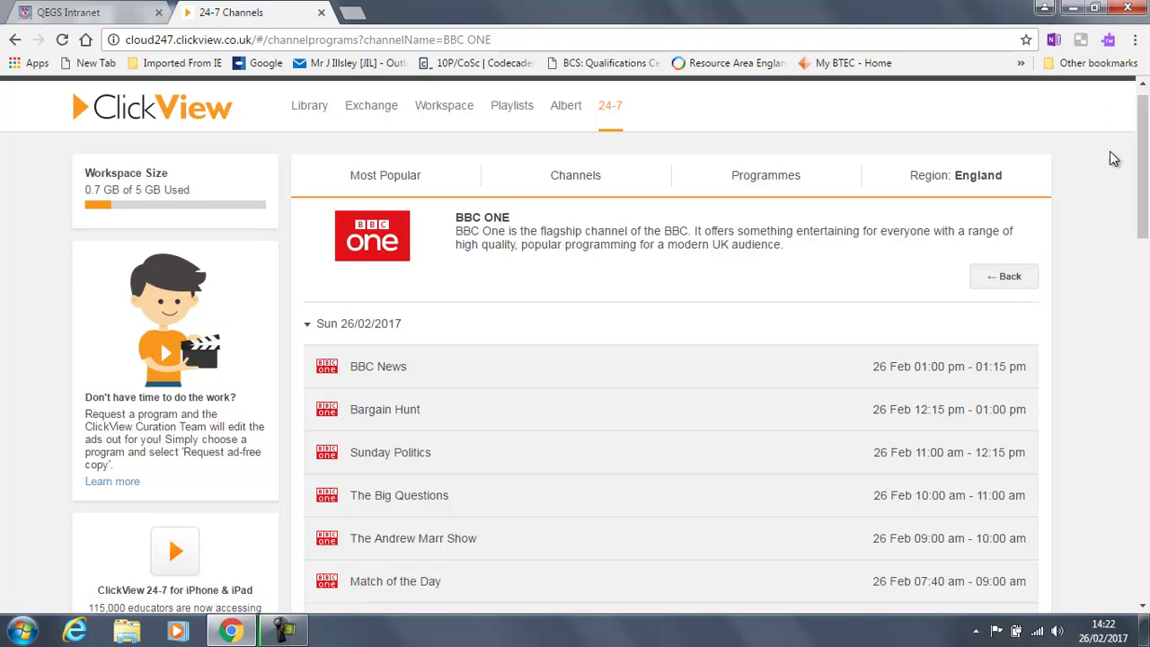
scroll(1140, 171, "down", 1)
left_click_drag(1140, 171, 1139, 191)
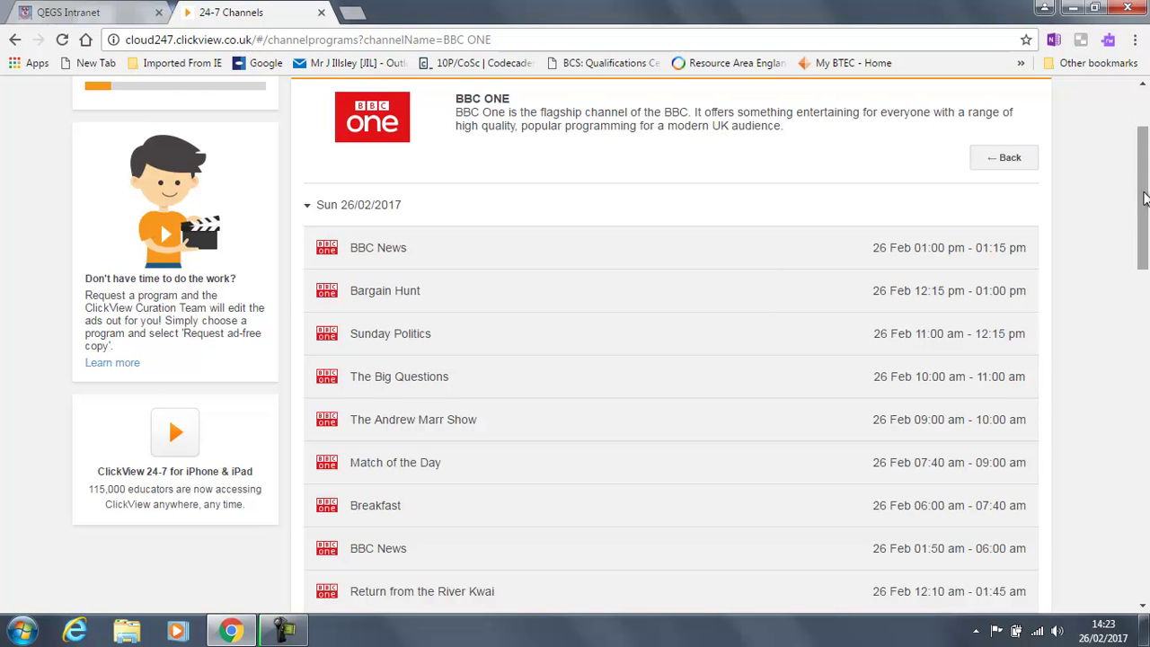
scroll(1143, 198, "down", 3)
scroll(1139, 196, "up", 3)
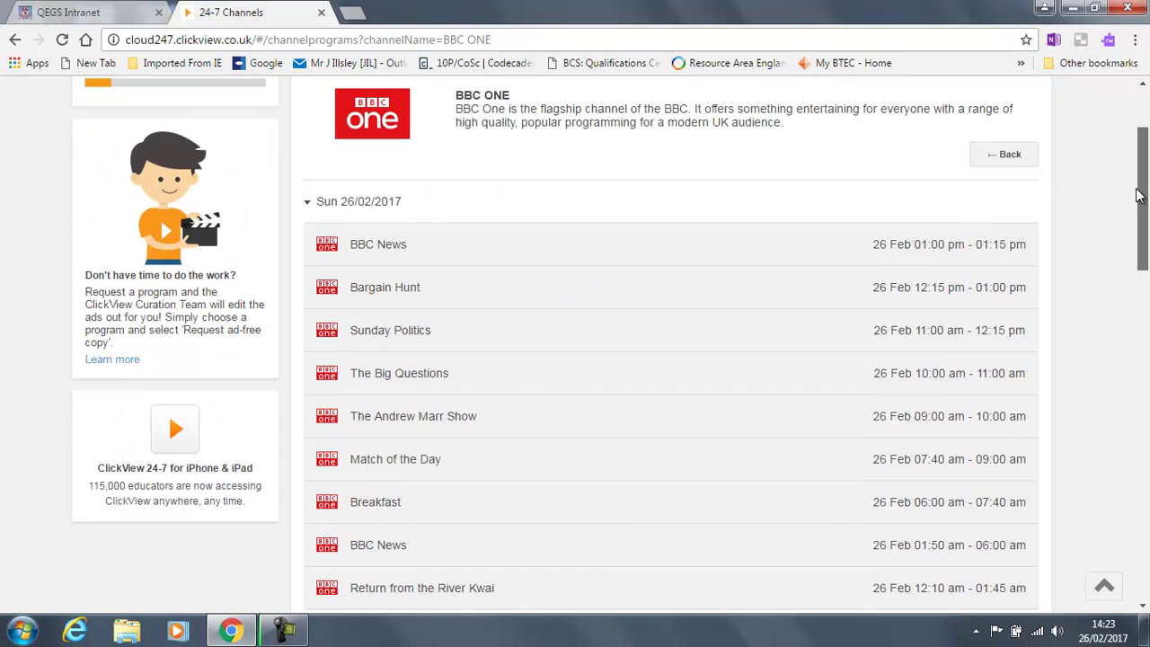
left_click_drag(1139, 196, 1139, 221)
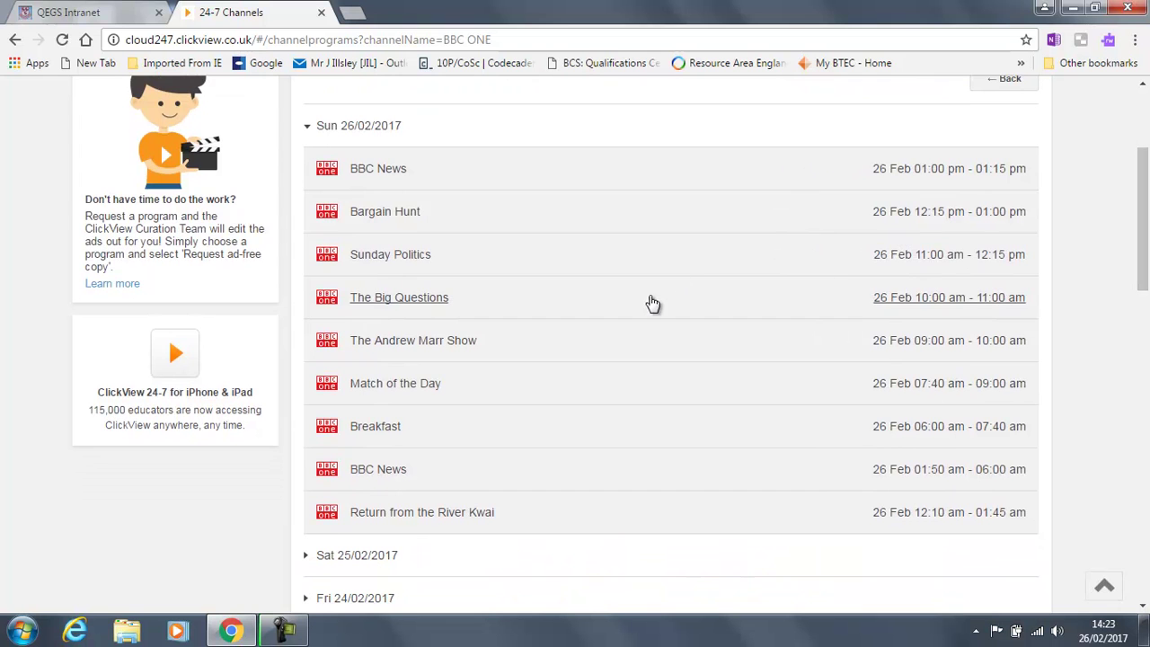
Add the Match of the Day recording to the Workspace and go there to see it pending.
left_click(426, 398)
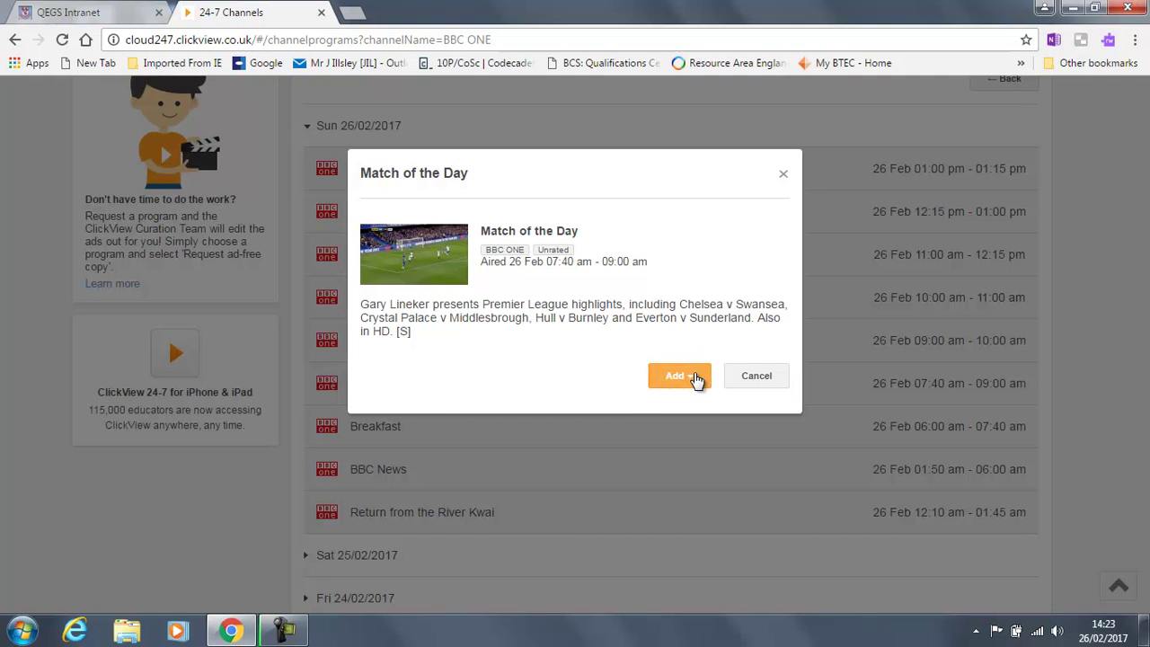
left_click(693, 379)
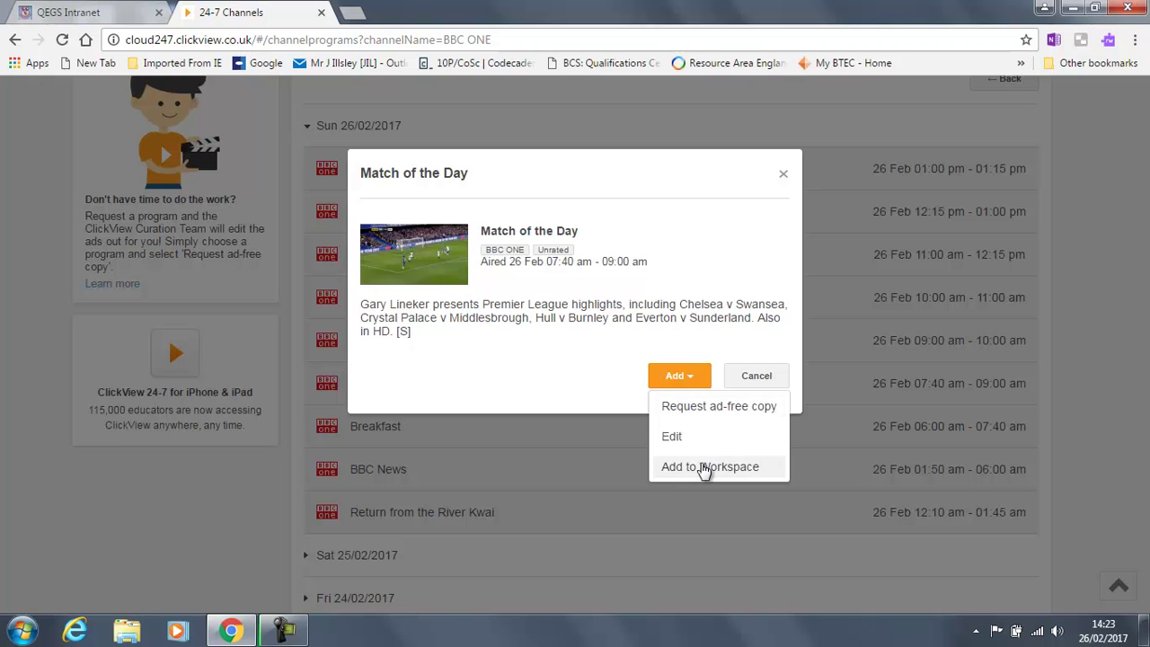
left_click(706, 467)
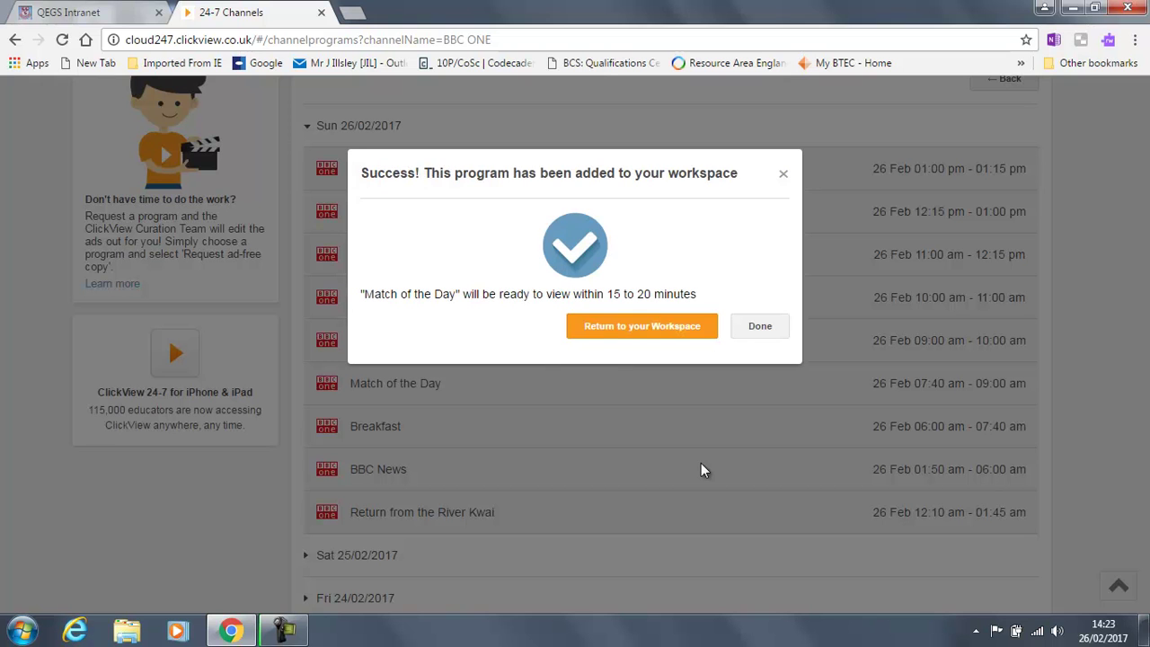
left_click(666, 330)
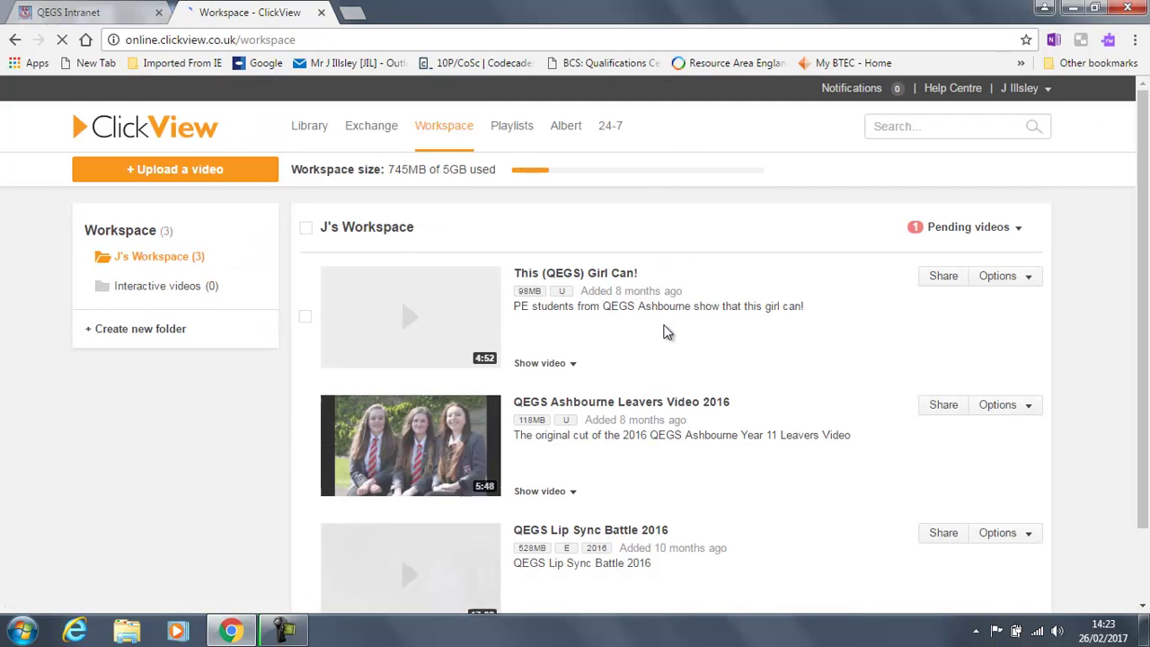
left_click(956, 233)
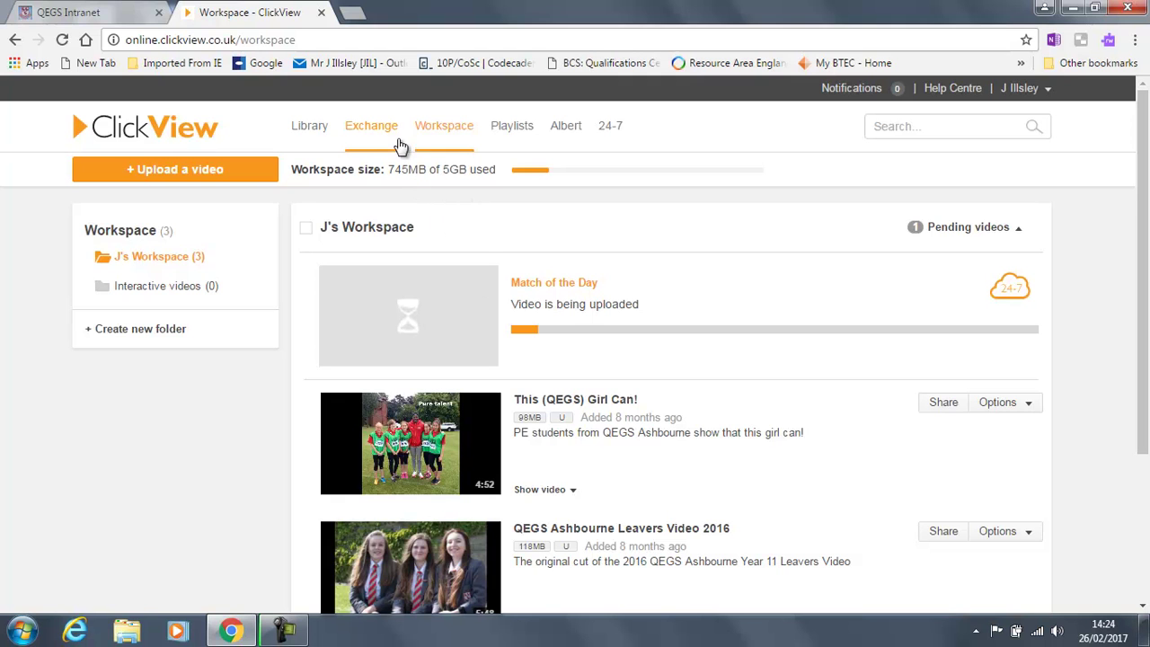
In the Exchange, view Teacher Professional Development, then open Secondary & Tertiary (551 videos).
left_click(376, 123)
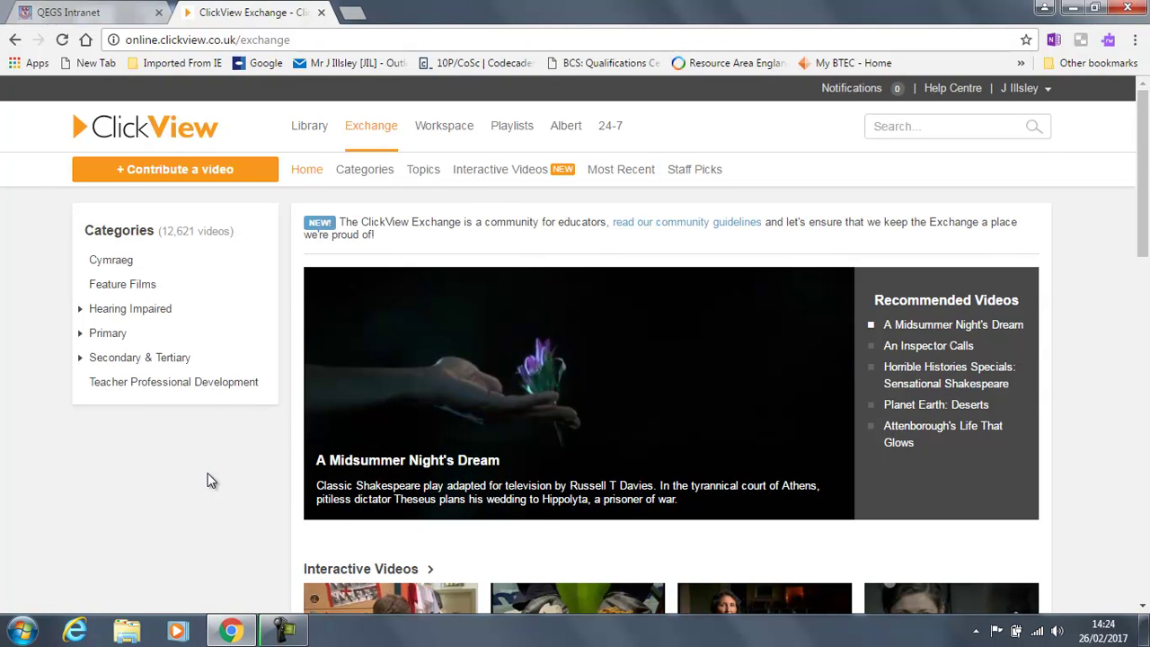
left_click(187, 393)
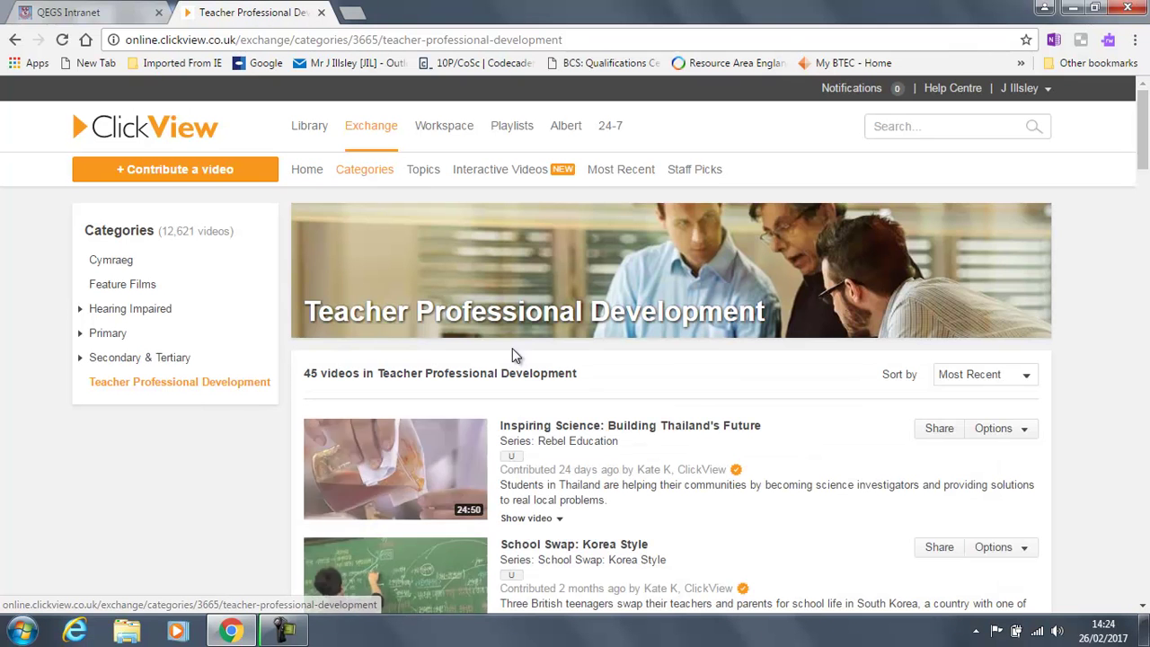
mouse_move(1143, 138)
left_mouse_down()
mouse_move(1146, 424)
mouse_move(1130, 123)
left_mouse_up()
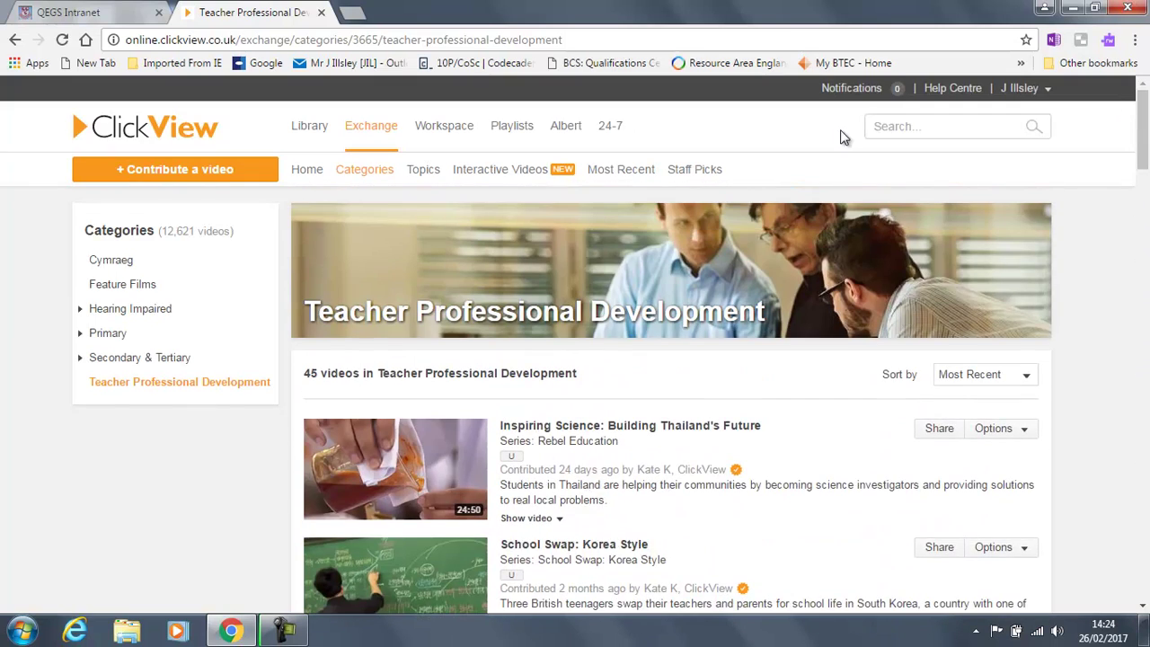
left_click(120, 362)
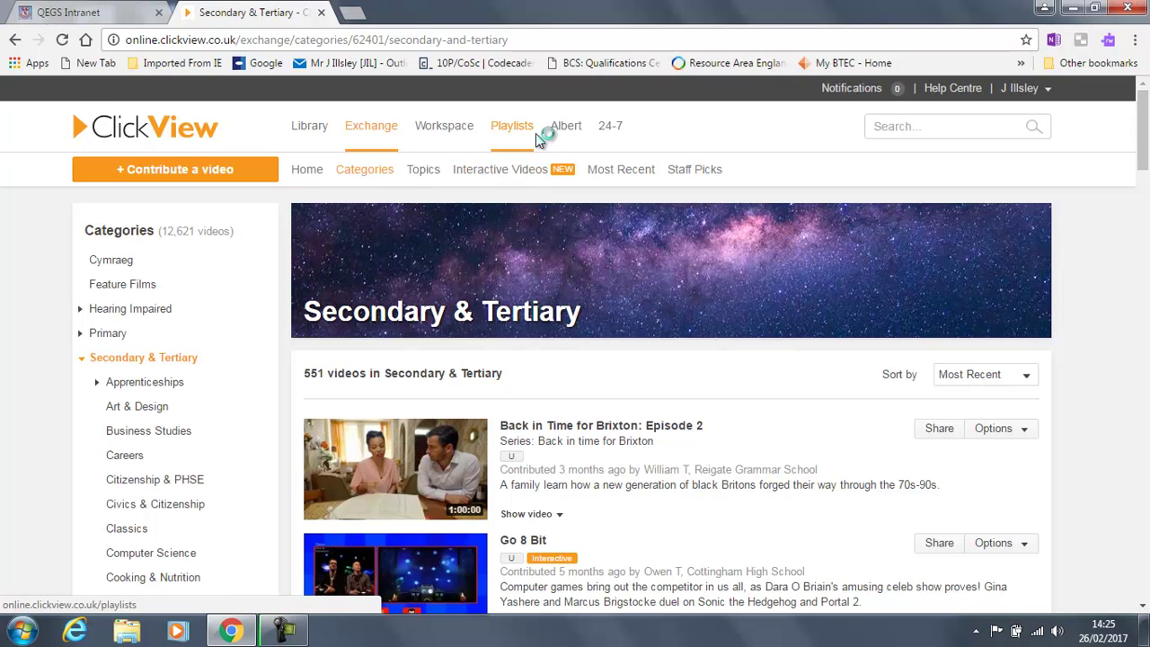
Check the pending Match of the Day upload progress, then view the BTEC IT Unit 34 playlist.
left_click(457, 125)
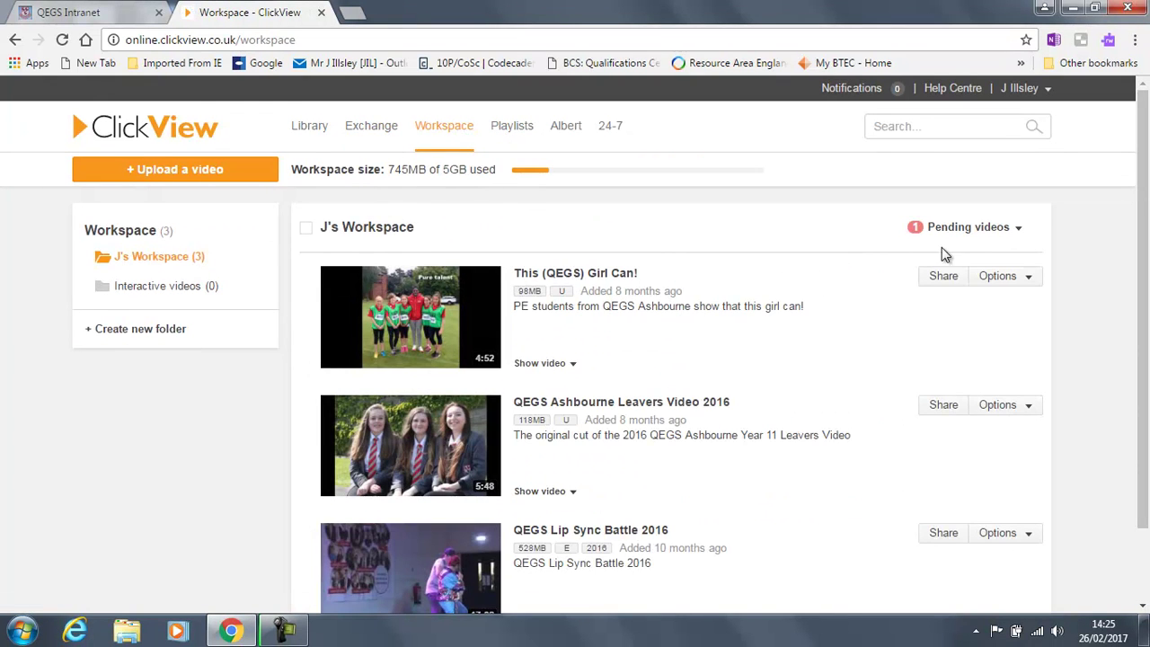
left_click(945, 232)
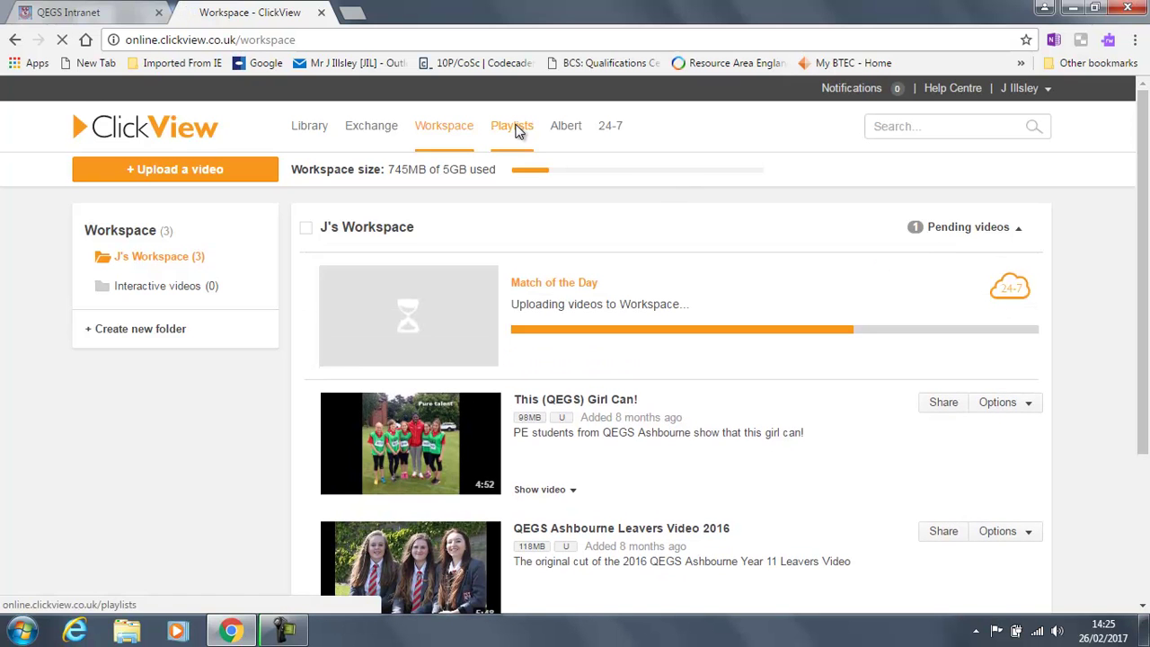
left_click(515, 128)
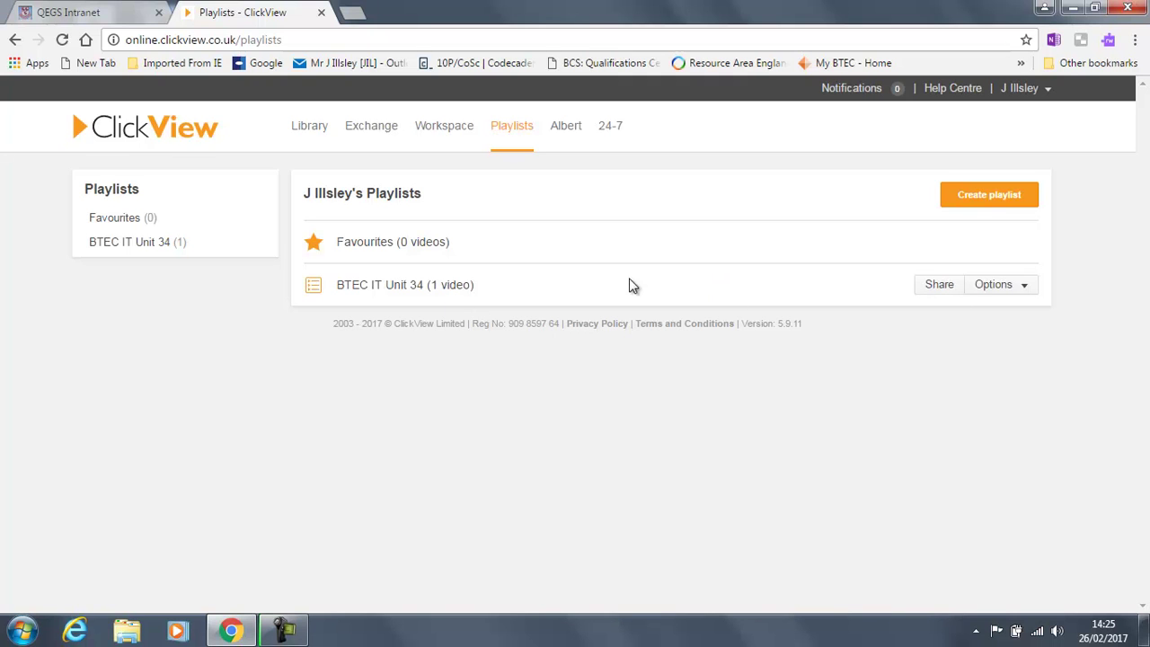
left_click(344, 286)
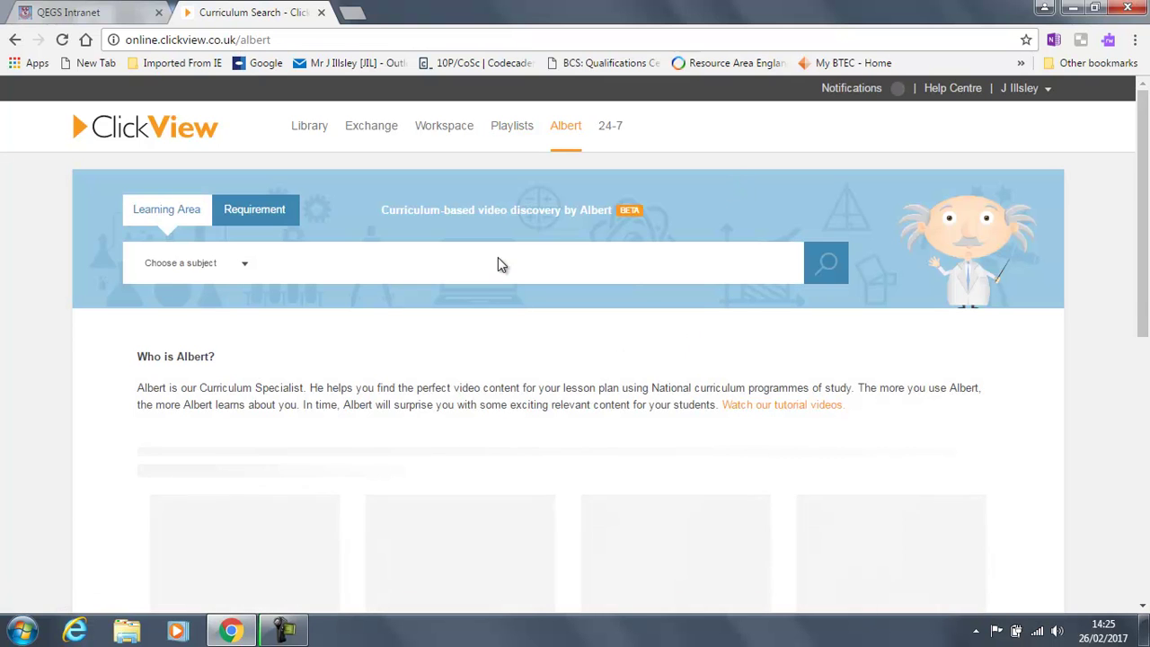
Pick Computing as Albert's search subject, then go back to the workspace.
left_click(247, 270)
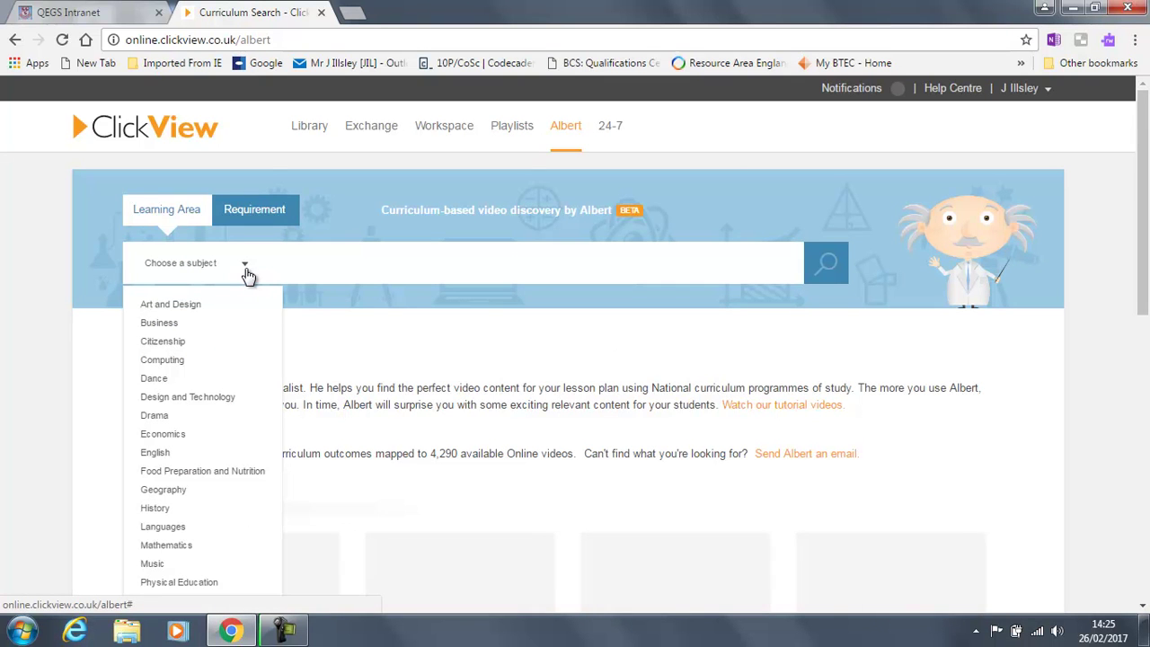
left_click(190, 368)
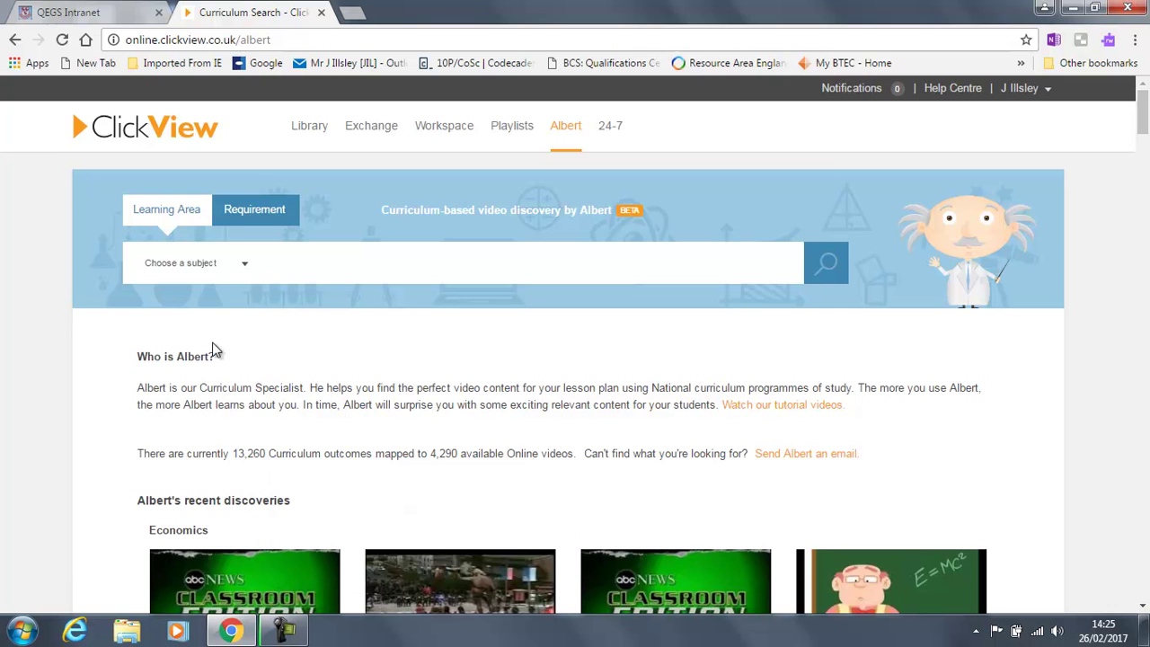
left_click(243, 266)
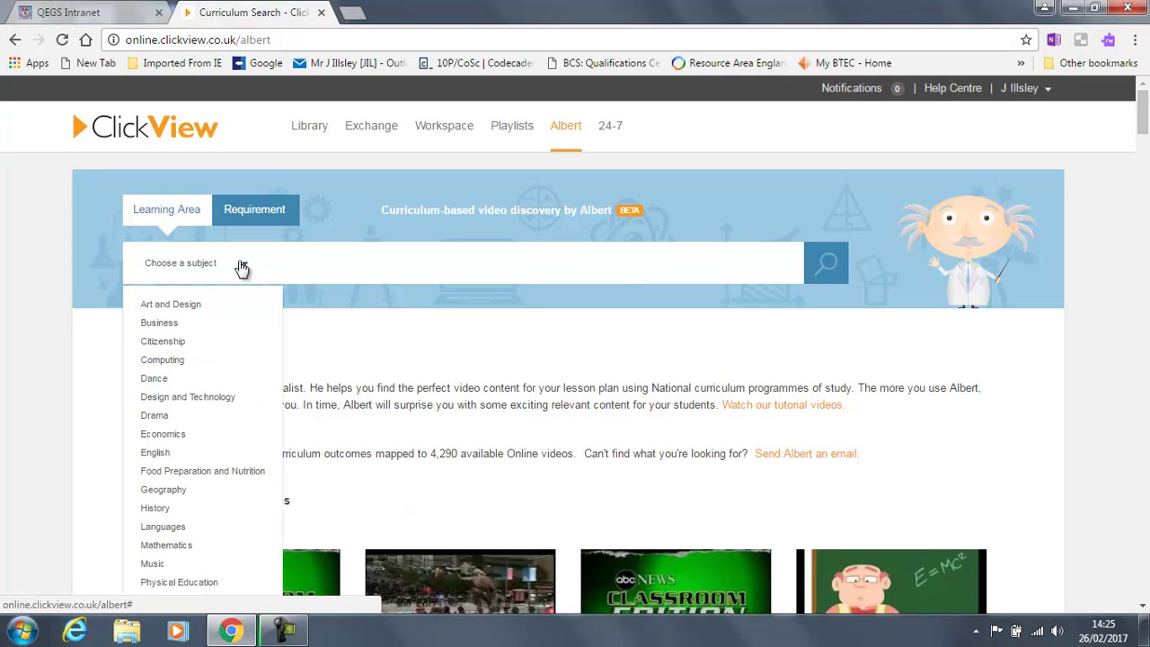
left_click(189, 361)
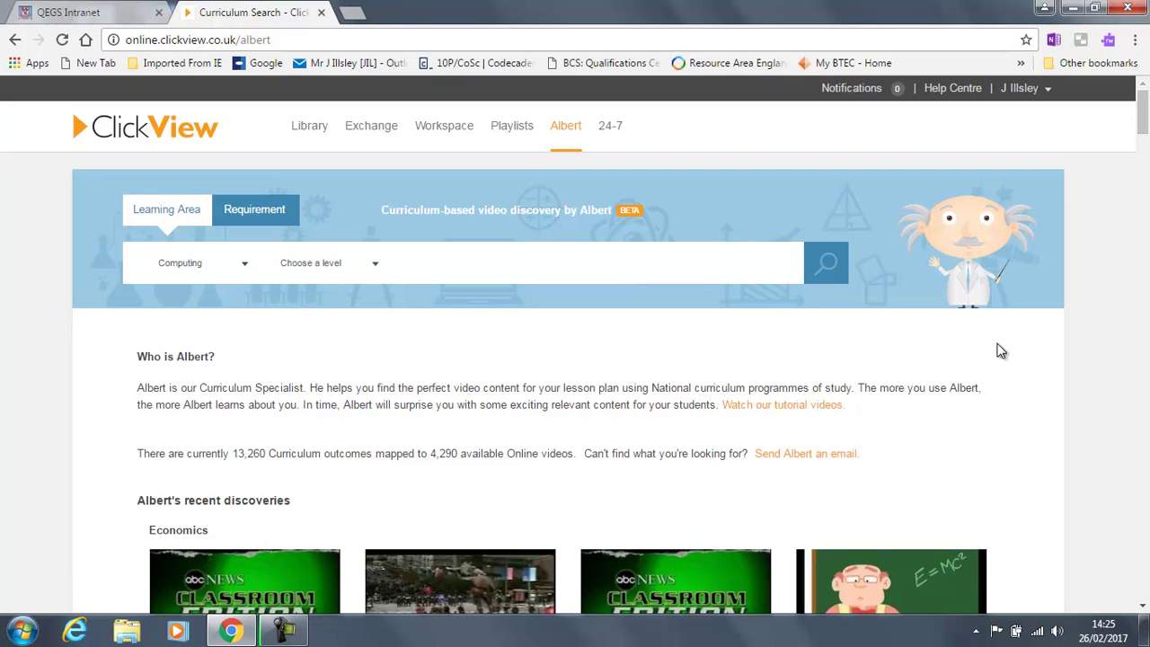
mouse_move(1142, 116)
left_mouse_down()
mouse_move(1140, 158)
mouse_move(1142, 106)
left_mouse_up()
left_click(467, 131)
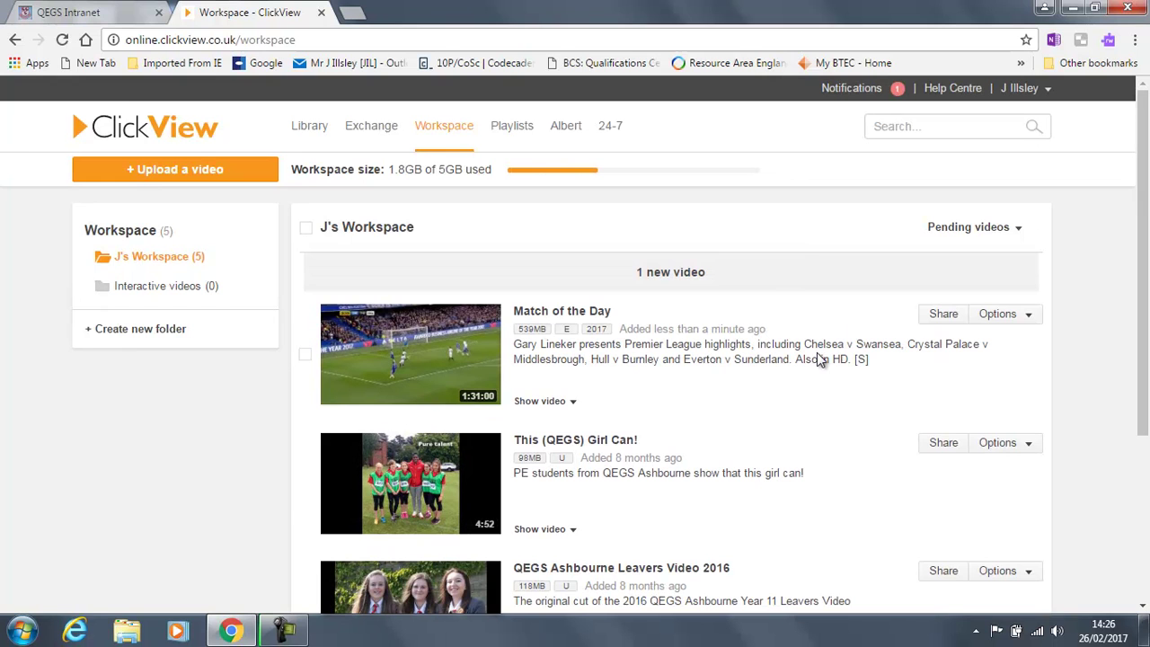
Look over the Options list for Match of the Day (539MB, 1:31:00), then close it.
left_click(1010, 315)
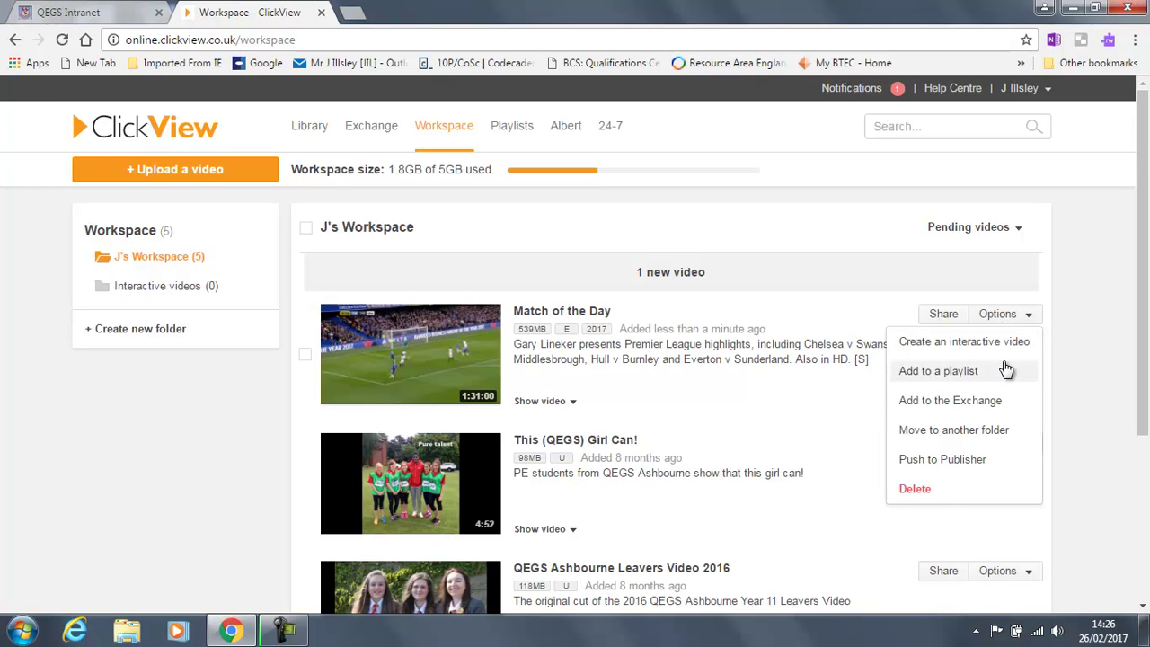
left_click(610, 360)
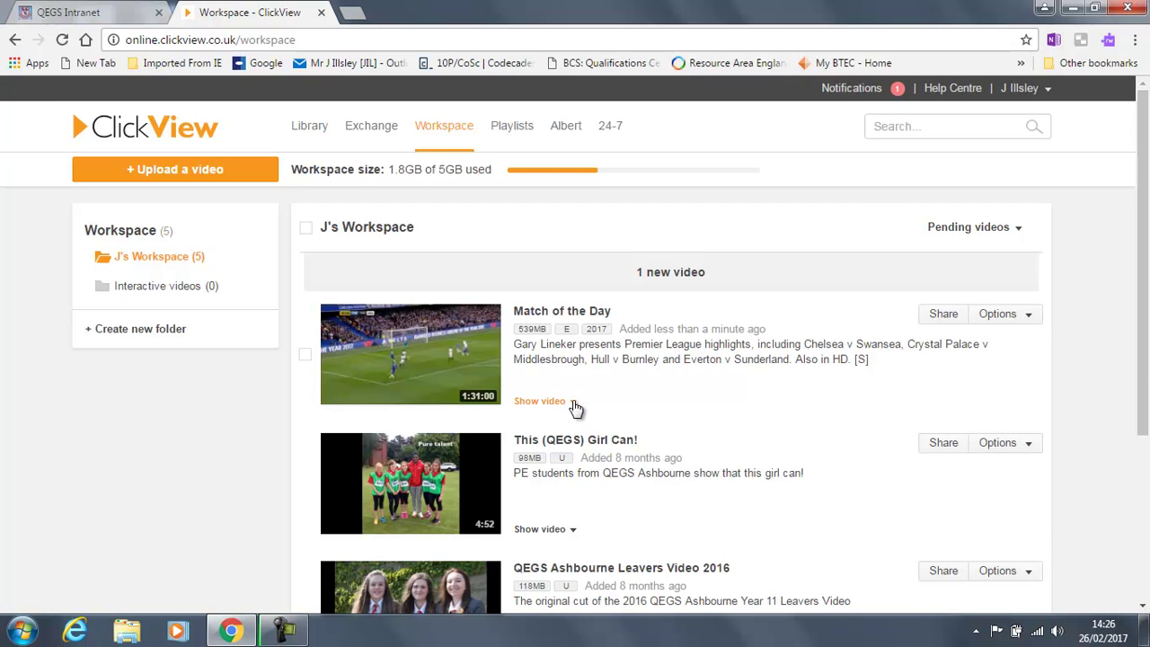
Preview Match of the Day in the workspace and pause playback.
left_click(573, 403)
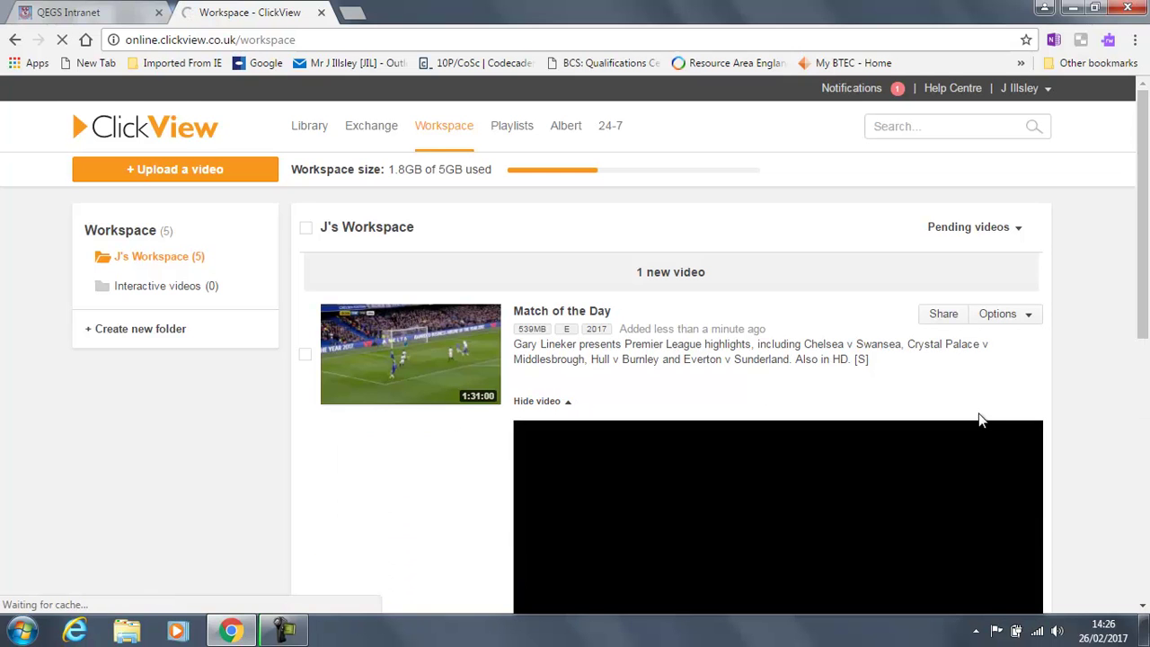
mouse_move(1145, 225)
left_mouse_down()
mouse_move(1147, 262)
mouse_move(1146, 225)
left_mouse_up()
scroll(1063, 328, "down", 2)
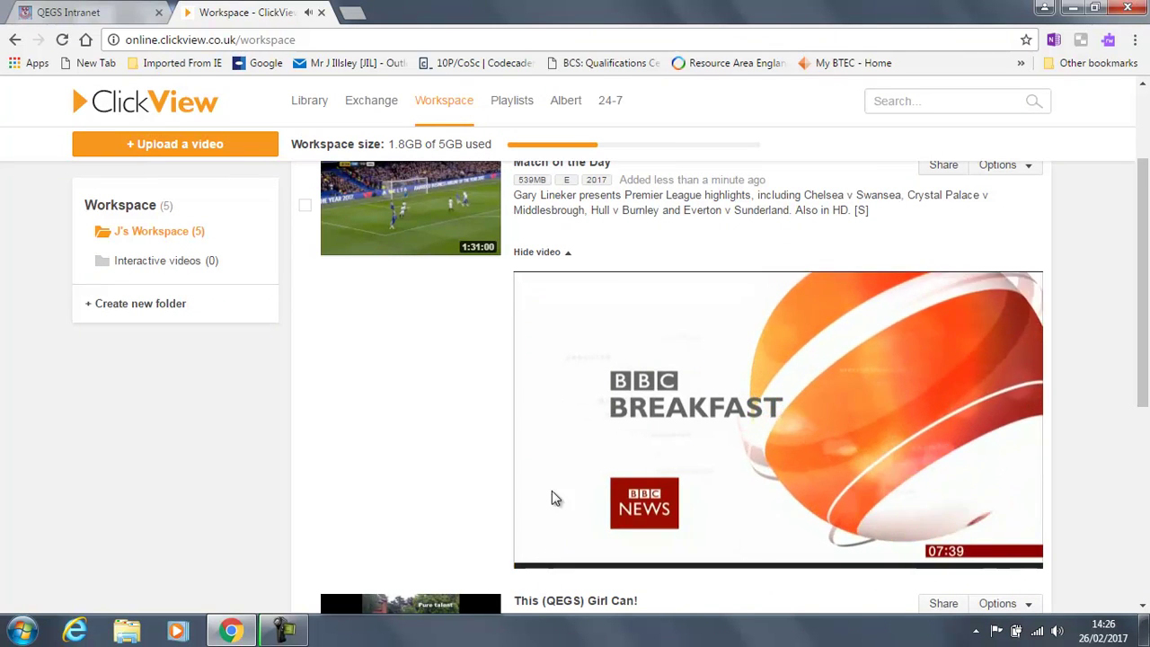
left_click(533, 555)
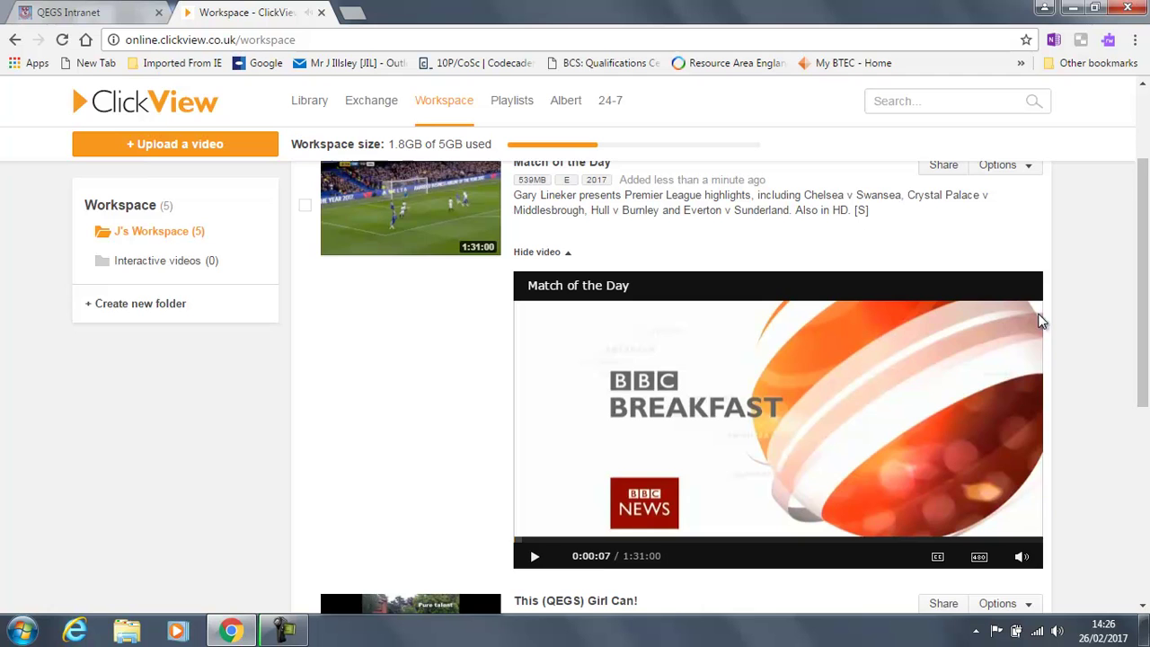
left_click_drag(1141, 279, 1144, 211)
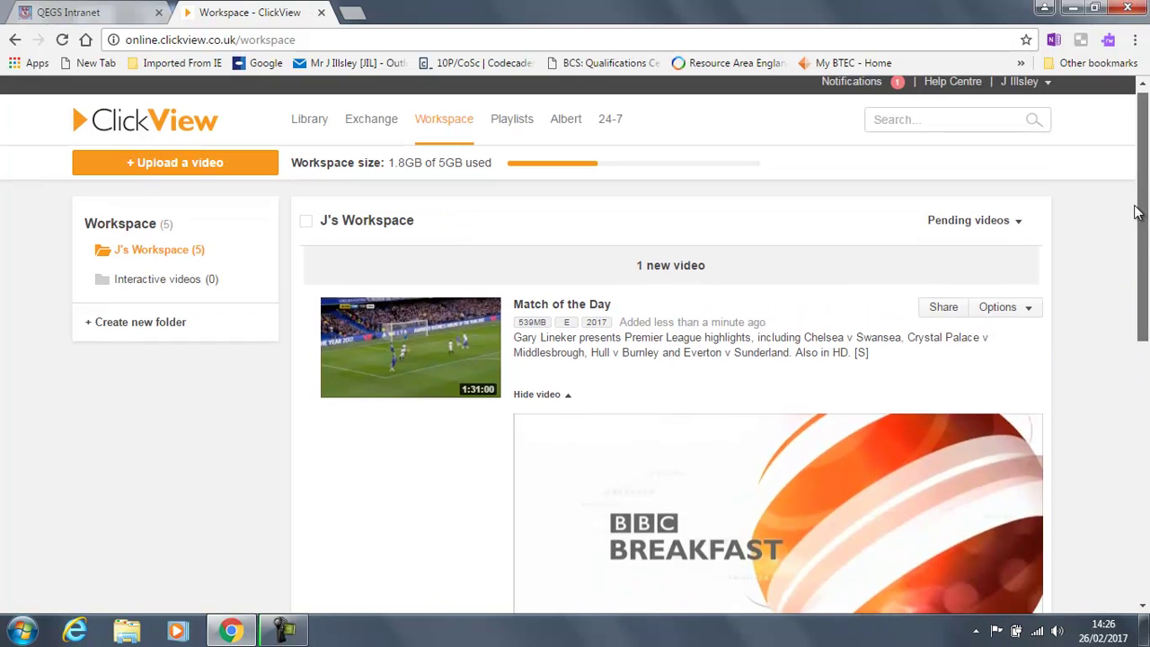
Check Match of the Day's Options again, then open its own video page.
left_click(1020, 309)
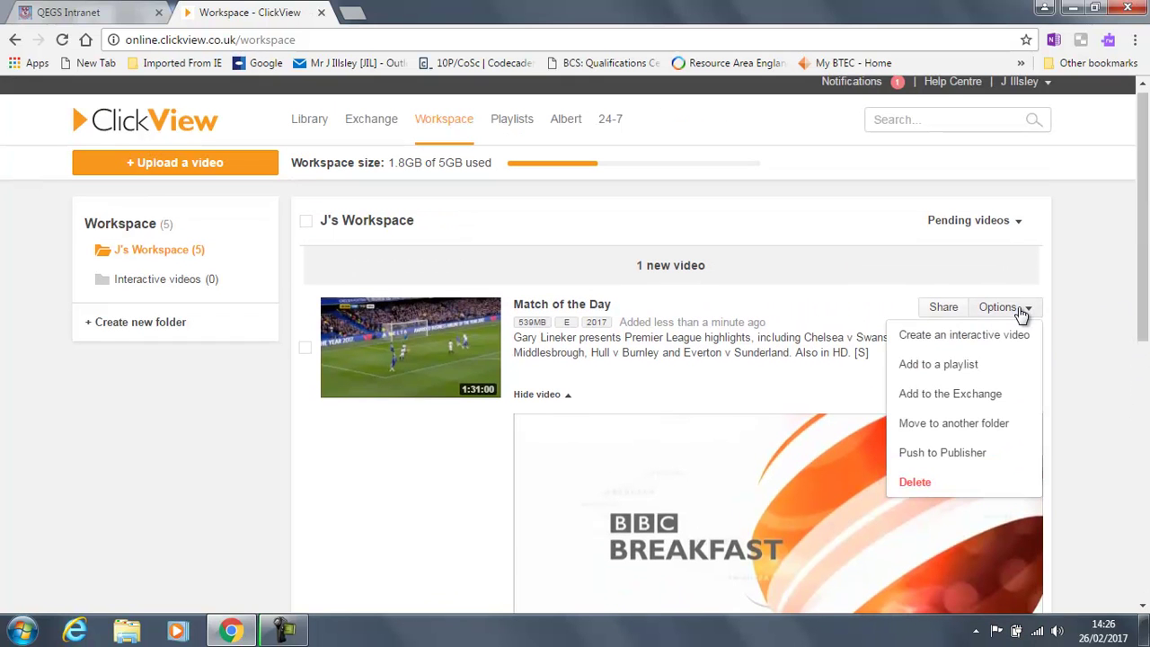
scroll(1006, 341, "down", 1)
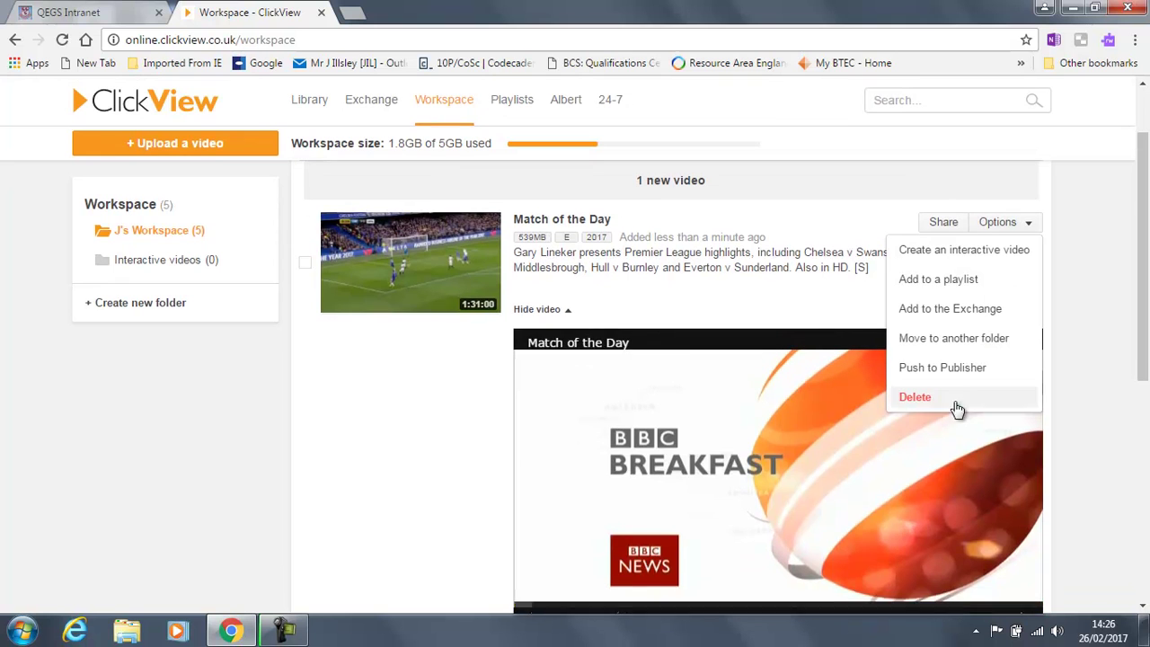
left_click(654, 267)
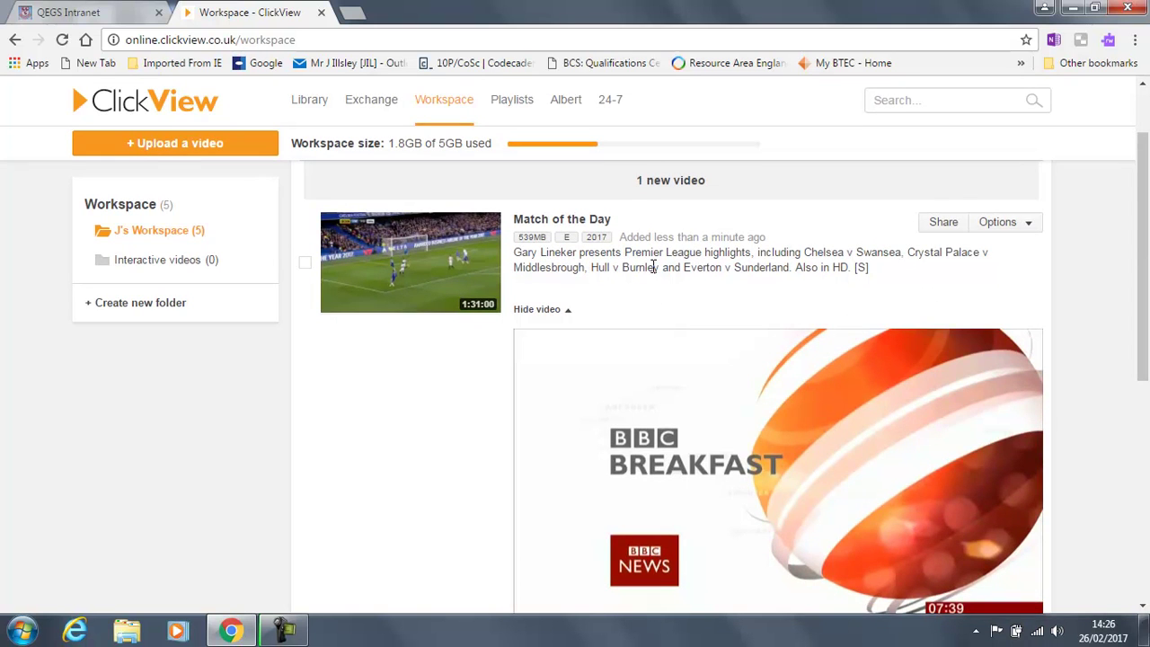
left_click_drag(654, 267, 540, 219)
left_click(406, 272)
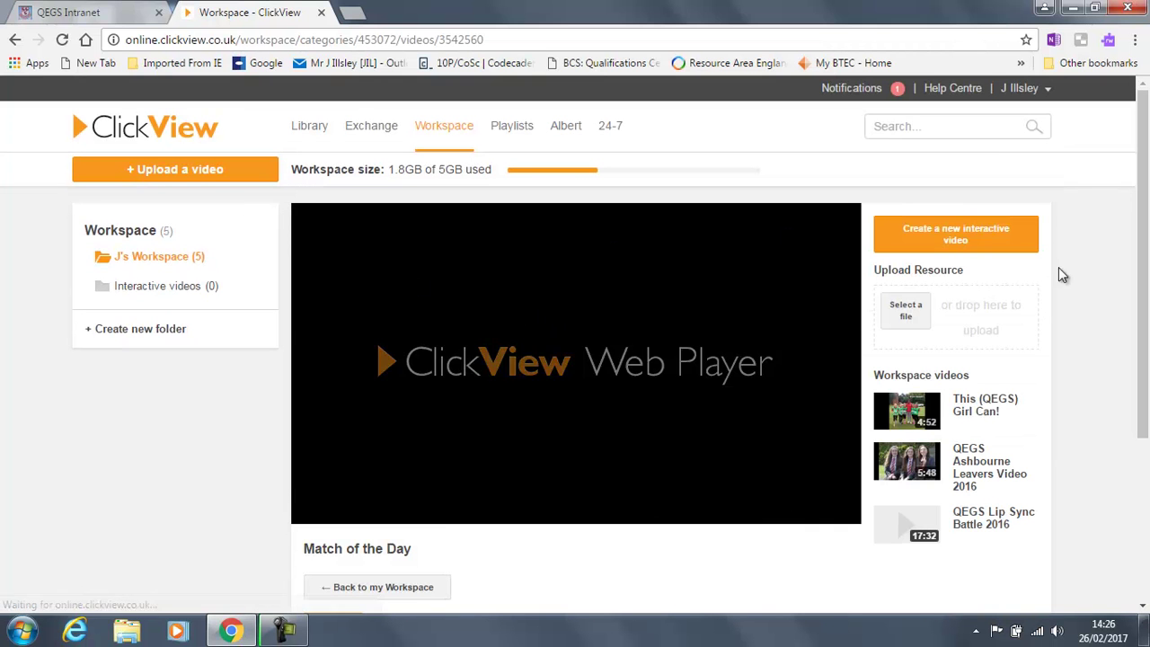
Reopen Match of the Day's video page, pause it, and download it as Match of the Day.zip.
scroll(1147, 388, "down", 3)
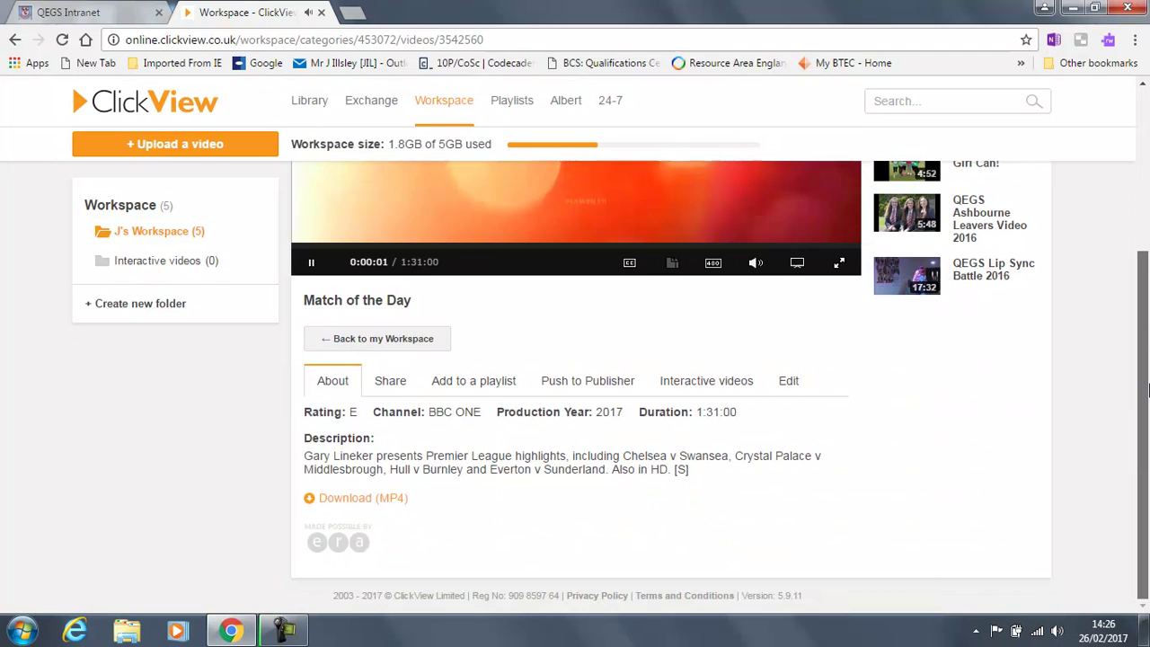
scroll(1147, 388, "up", 3)
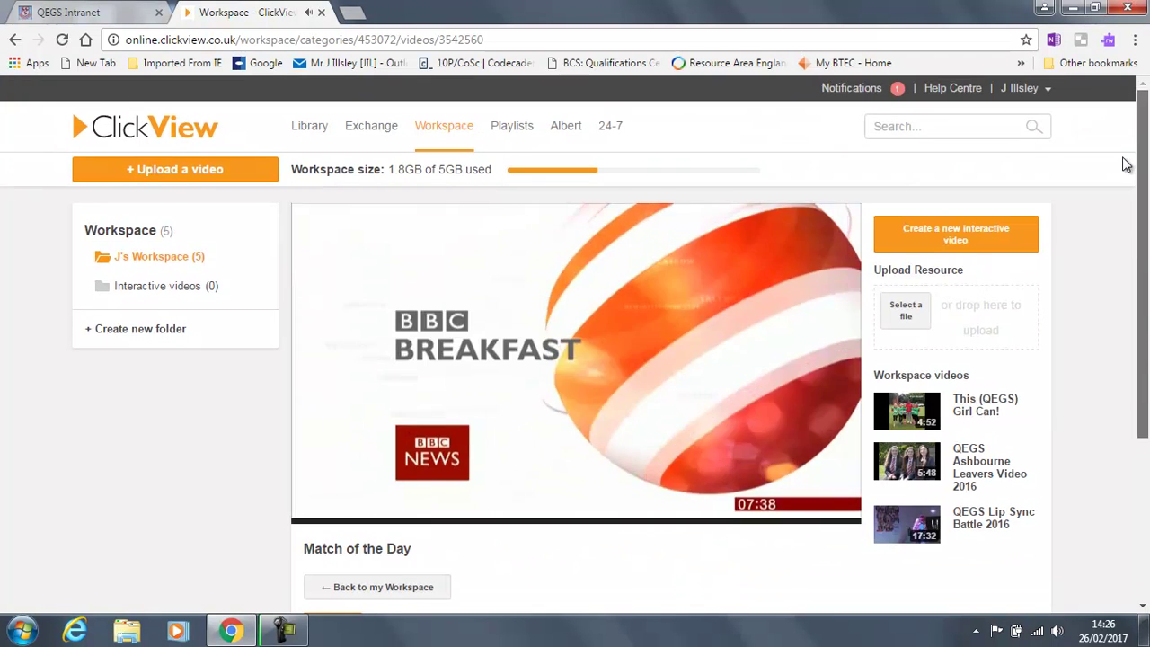
left_click(15, 39)
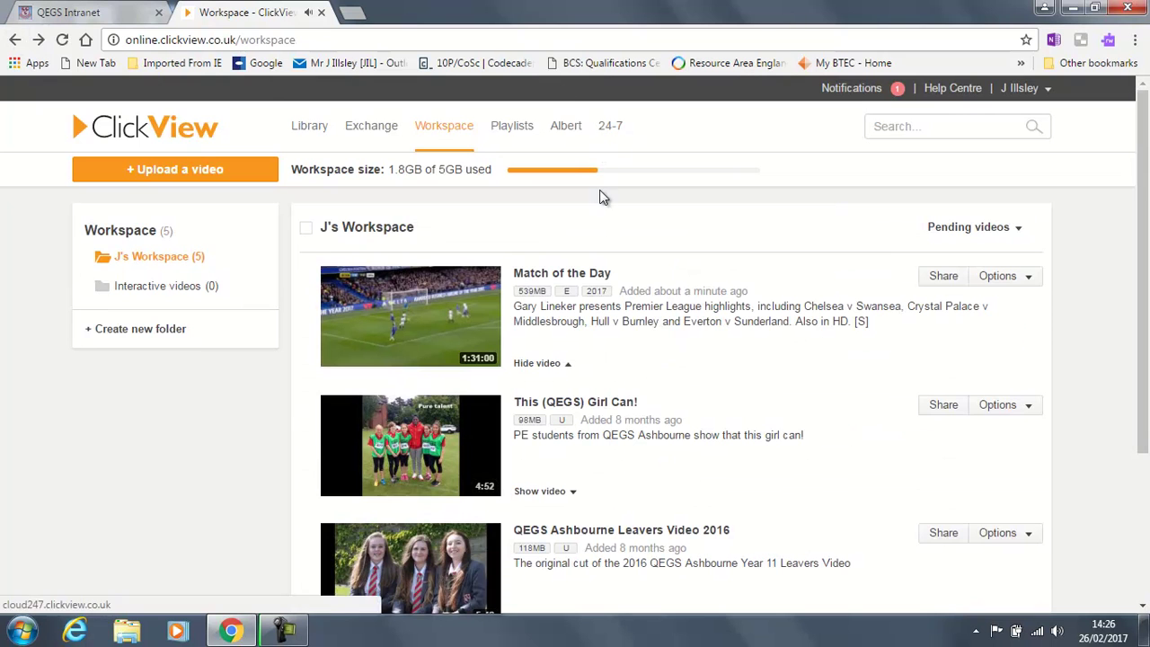
left_click(564, 275)
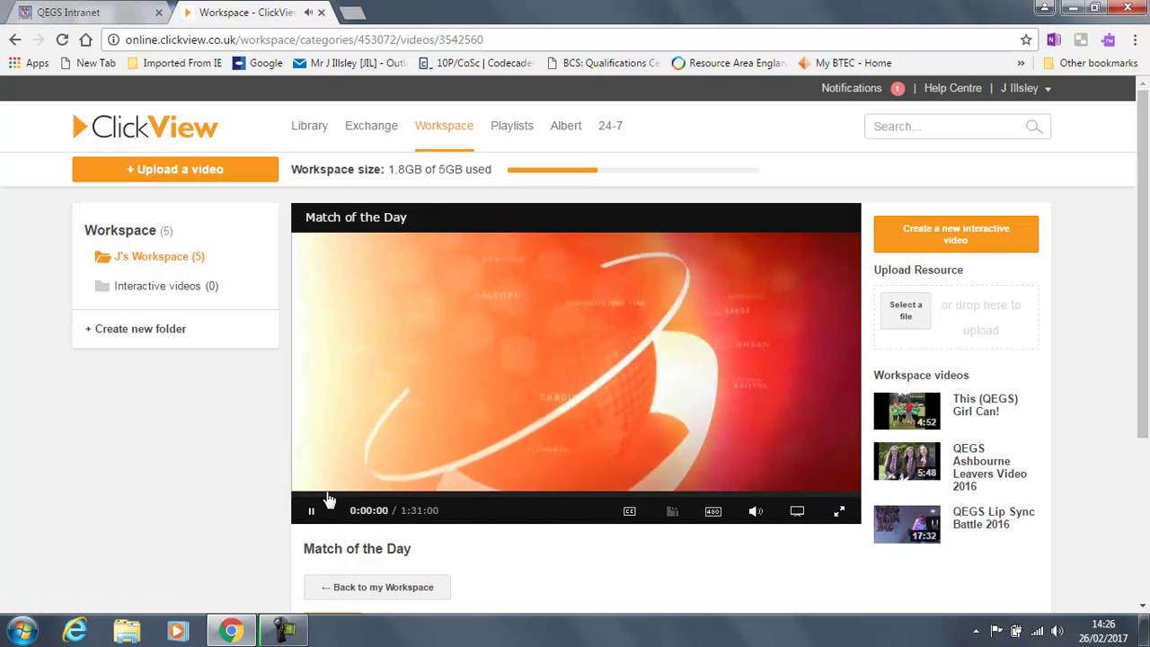
left_click(311, 510)
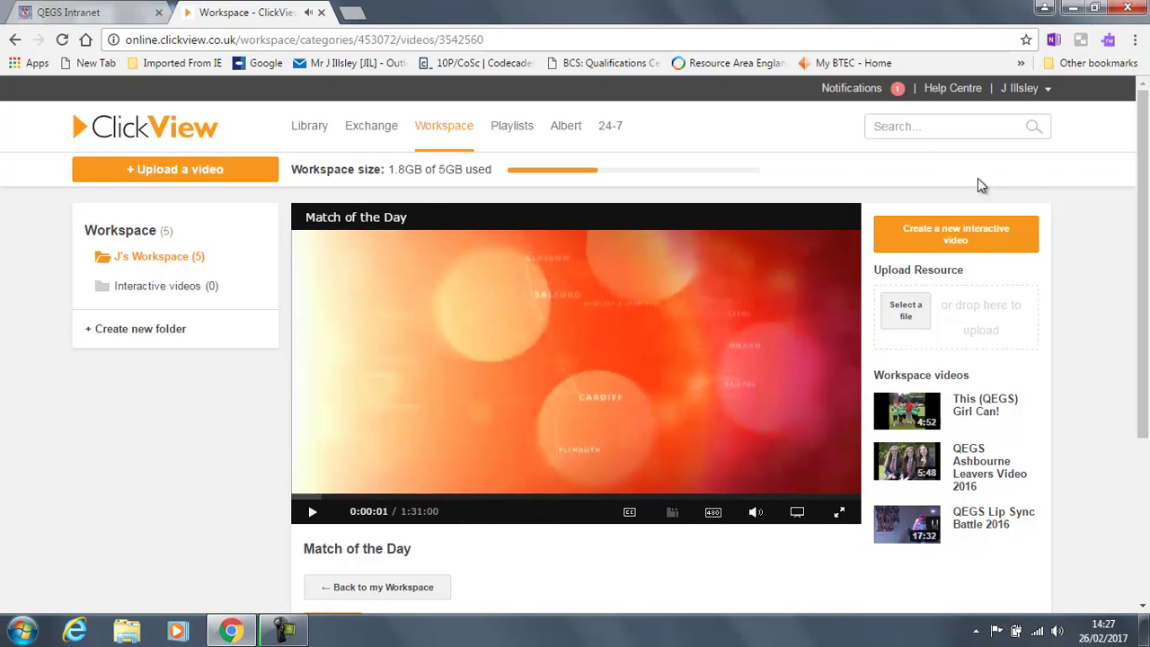
left_click_drag(1143, 229, 1145, 367)
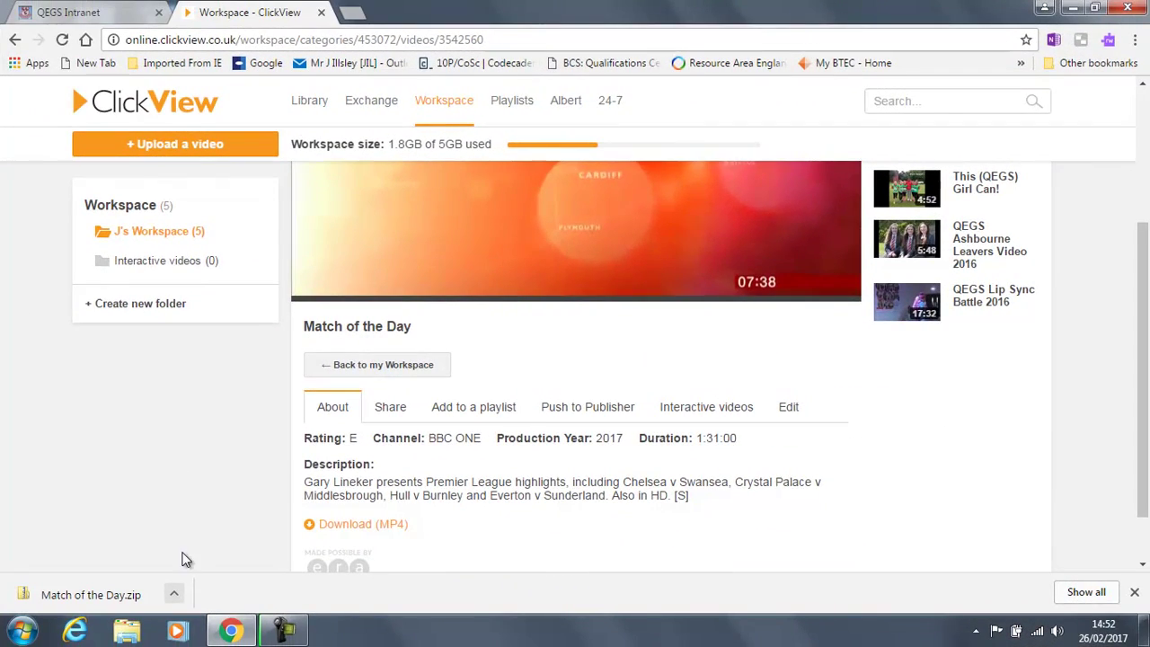
Show Match of the Day.zip in the Downloads folder and bring up its right-click actions.
left_click(175, 594)
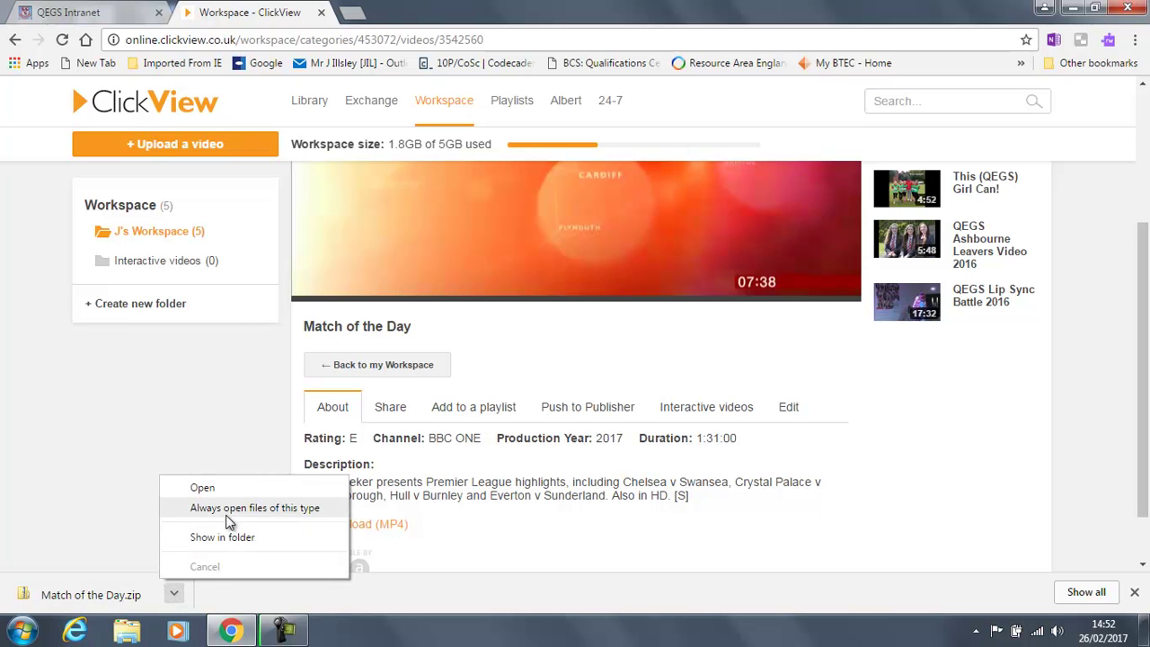
left_click(219, 536)
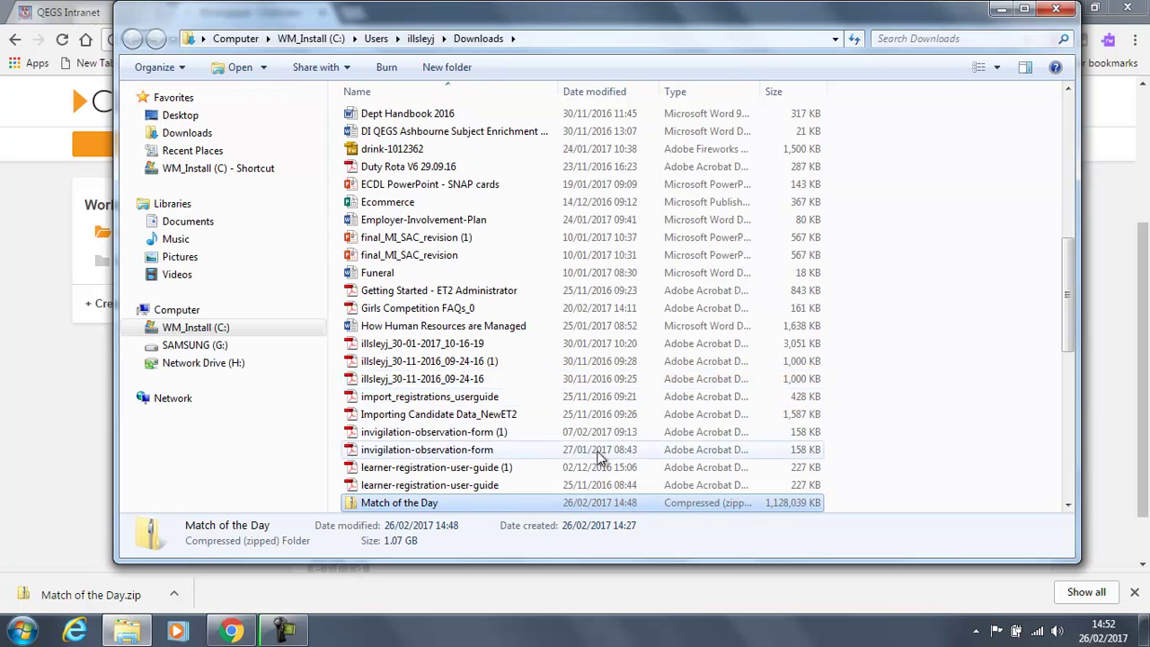
left_click_drag(1067, 277, 1074, 320)
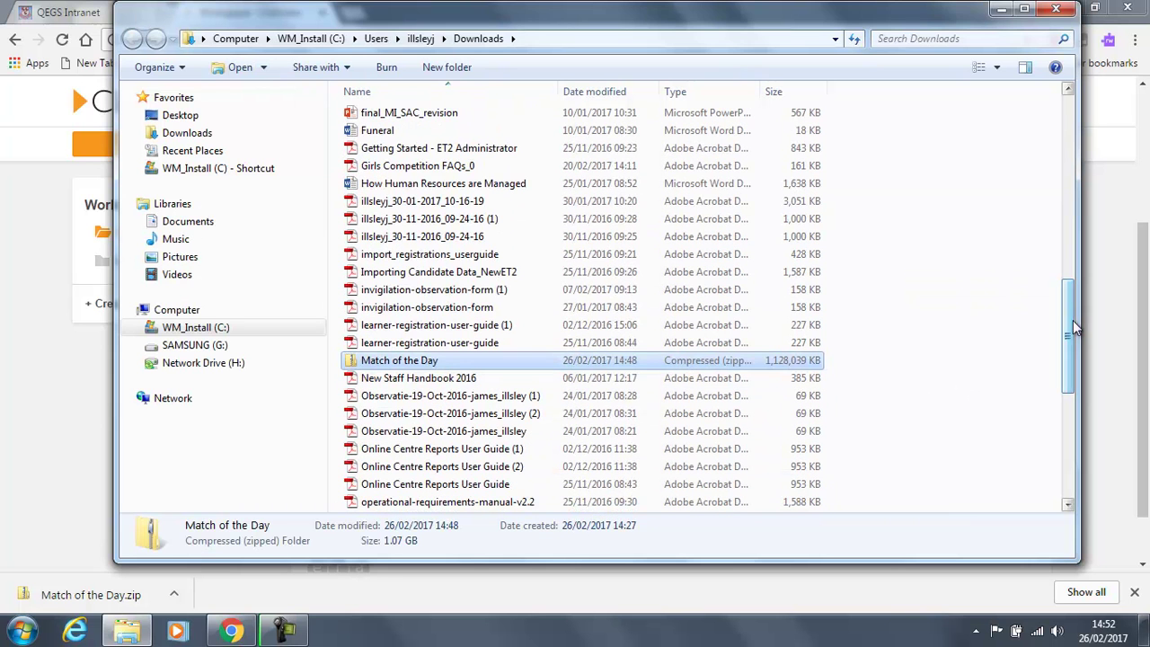
right_click(460, 369)
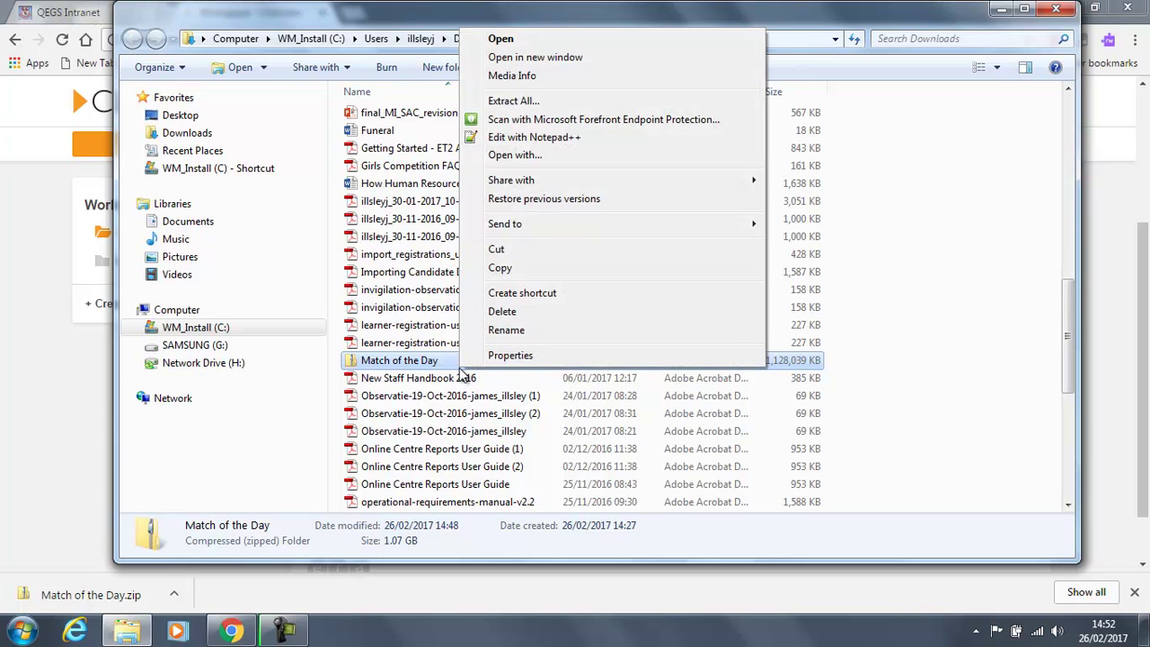
Extract the Match of the Day zip into its own Downloads folder and search the Start menu for 'serif'.
left_click(515, 102)
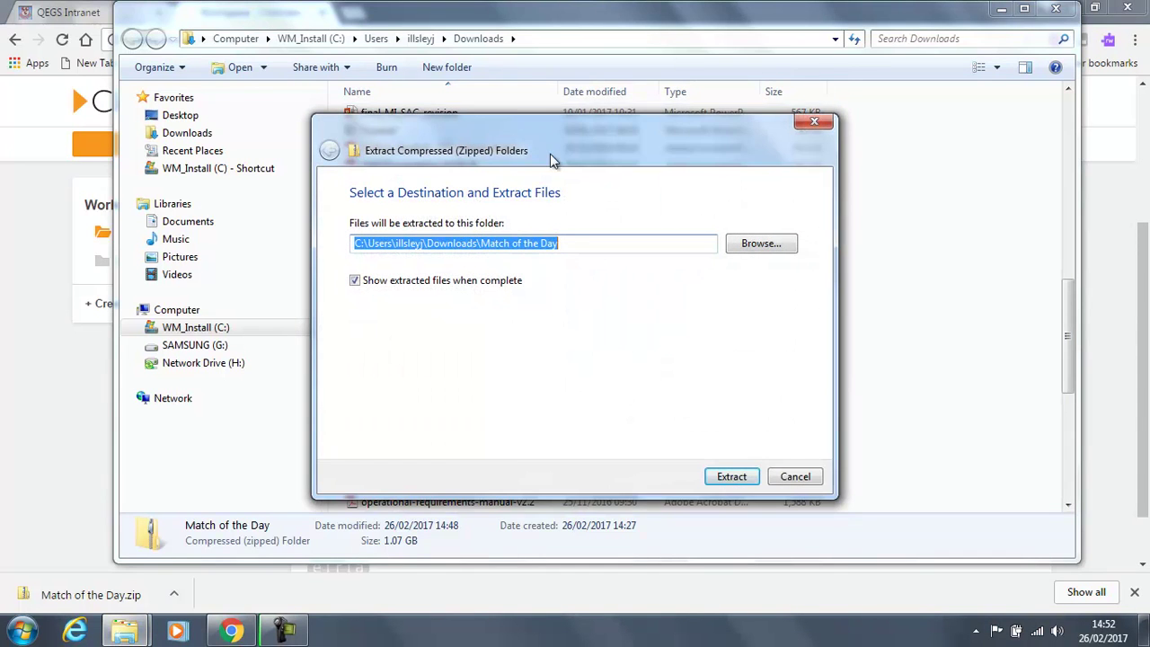
left_click(731, 478)
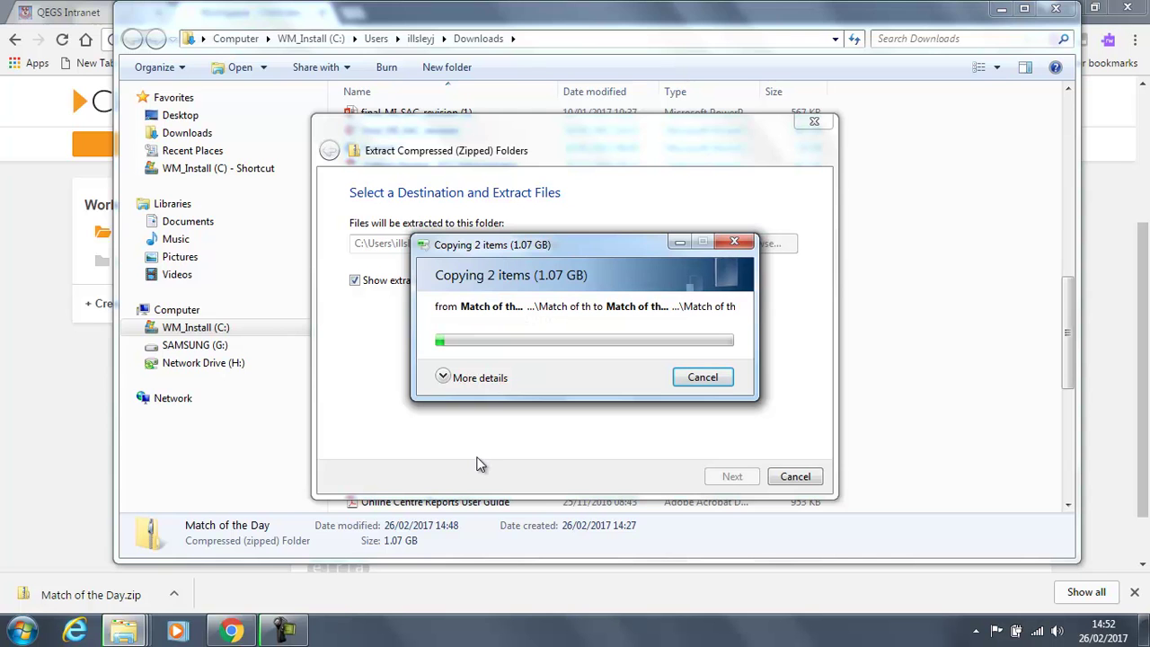
left_click(22, 630)
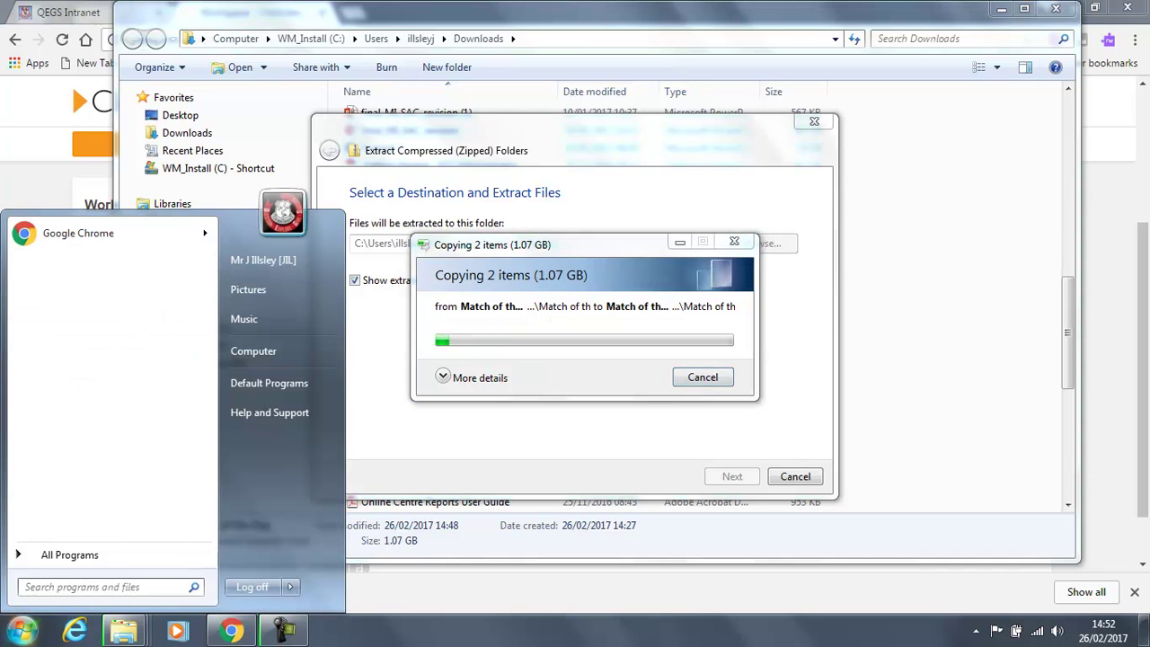
type("s")
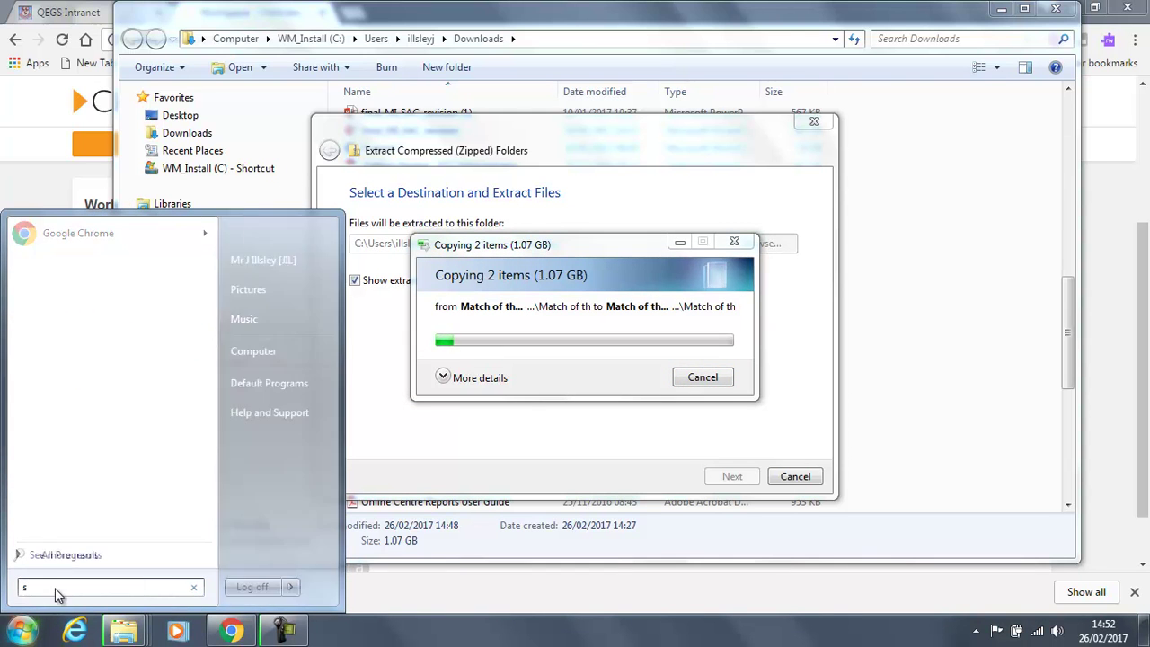
type("erif")
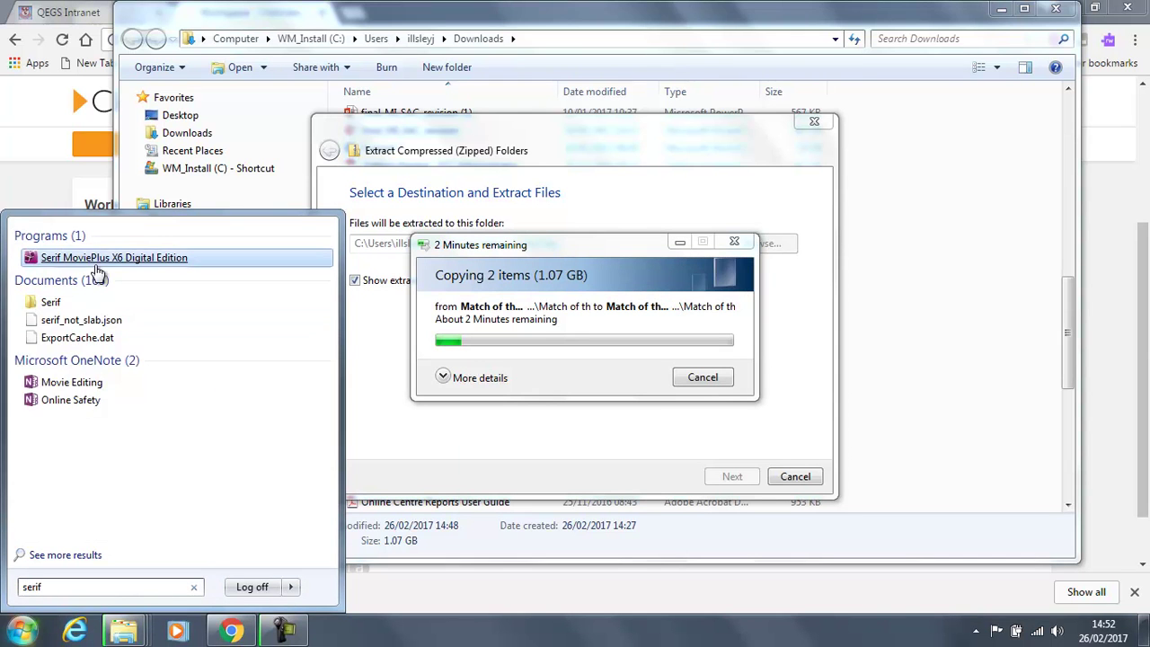
Launch Serif MoviePlus X6, start a new blank project, and bring the Explorer extraction window back.
left_click(99, 258)
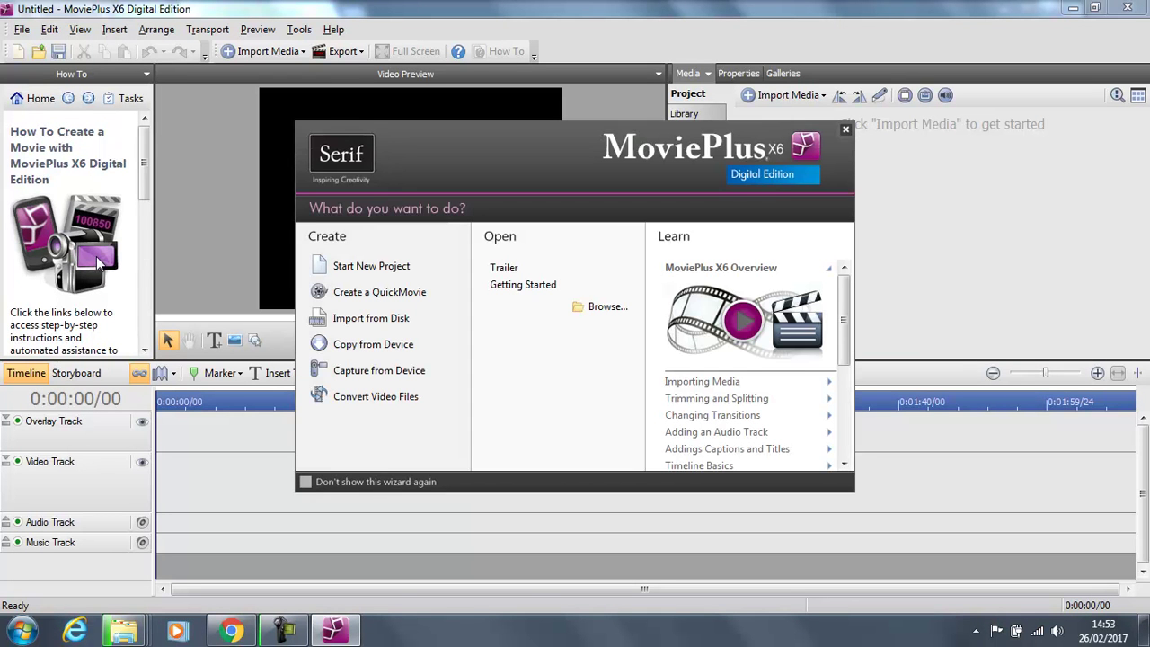
left_click(369, 267)
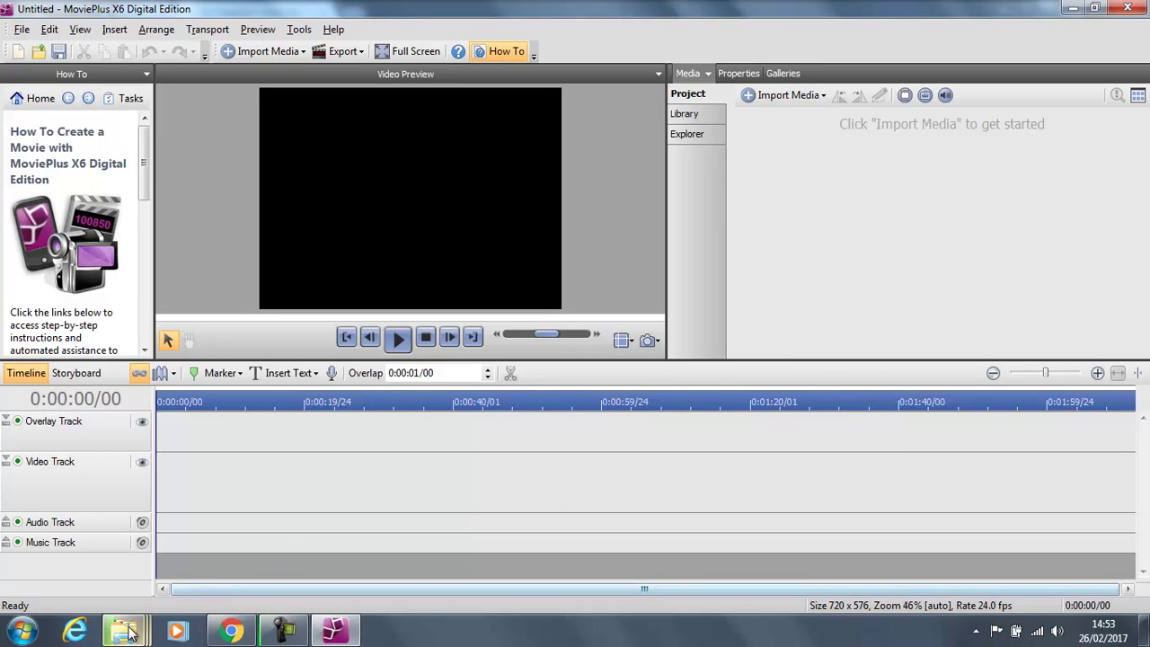
mouse_move(124, 634)
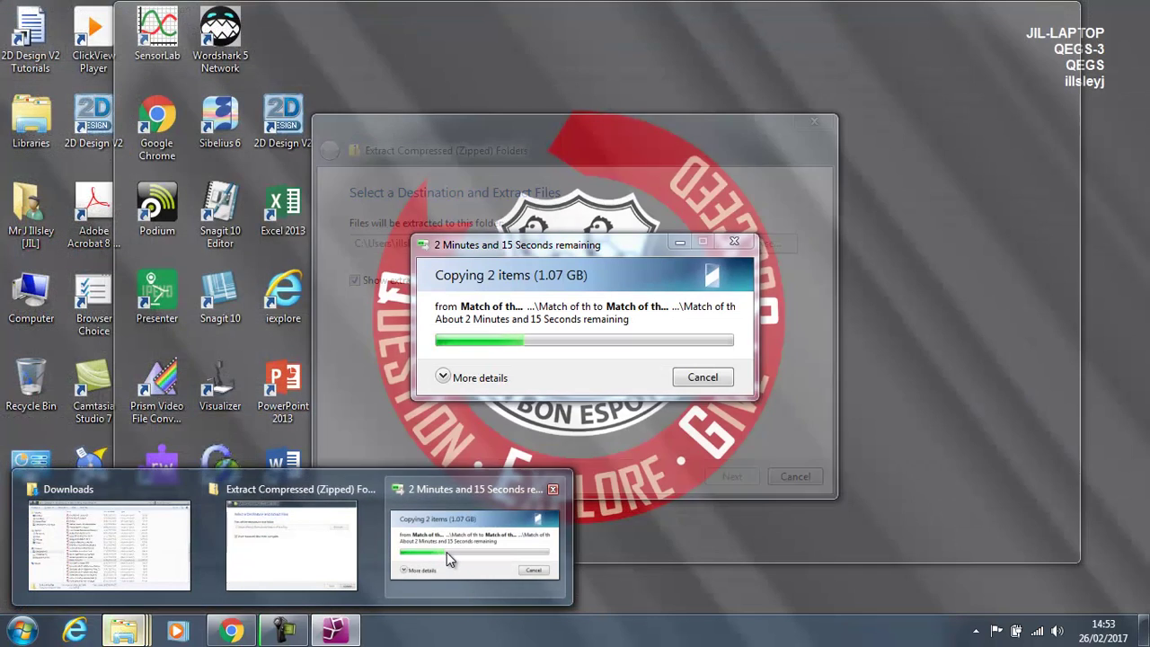
left_click(447, 552)
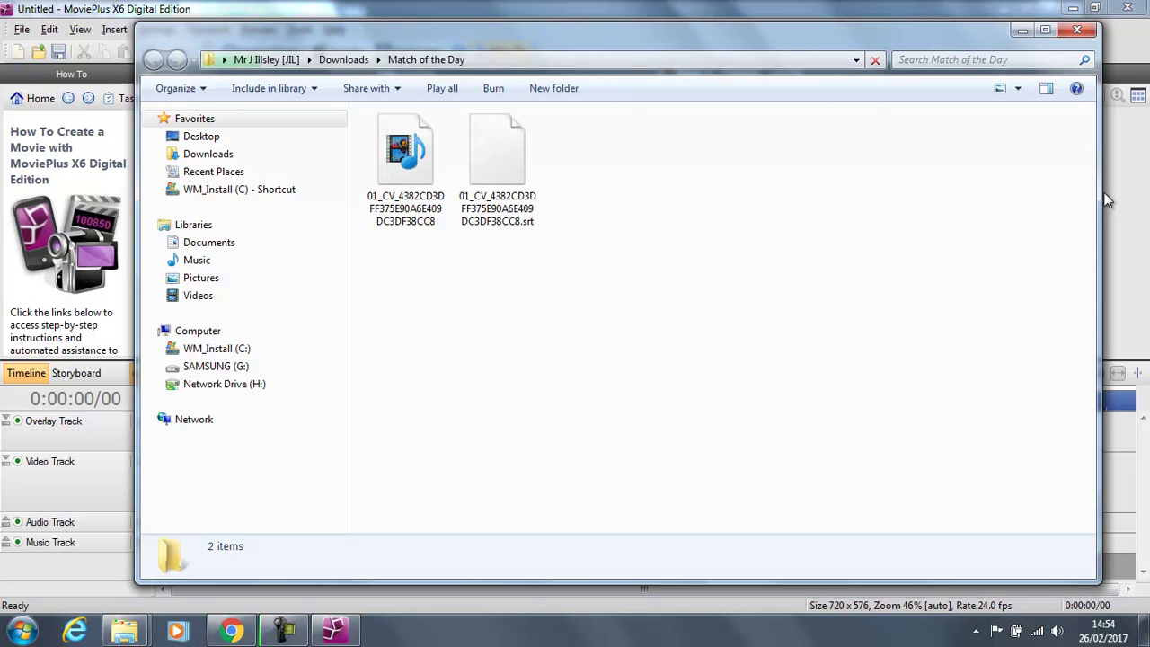
Import the extracted Match of the Day MP4 into the Media pane and place it on the Video Track.
left_click_drag(1099, 200, 882, 241)
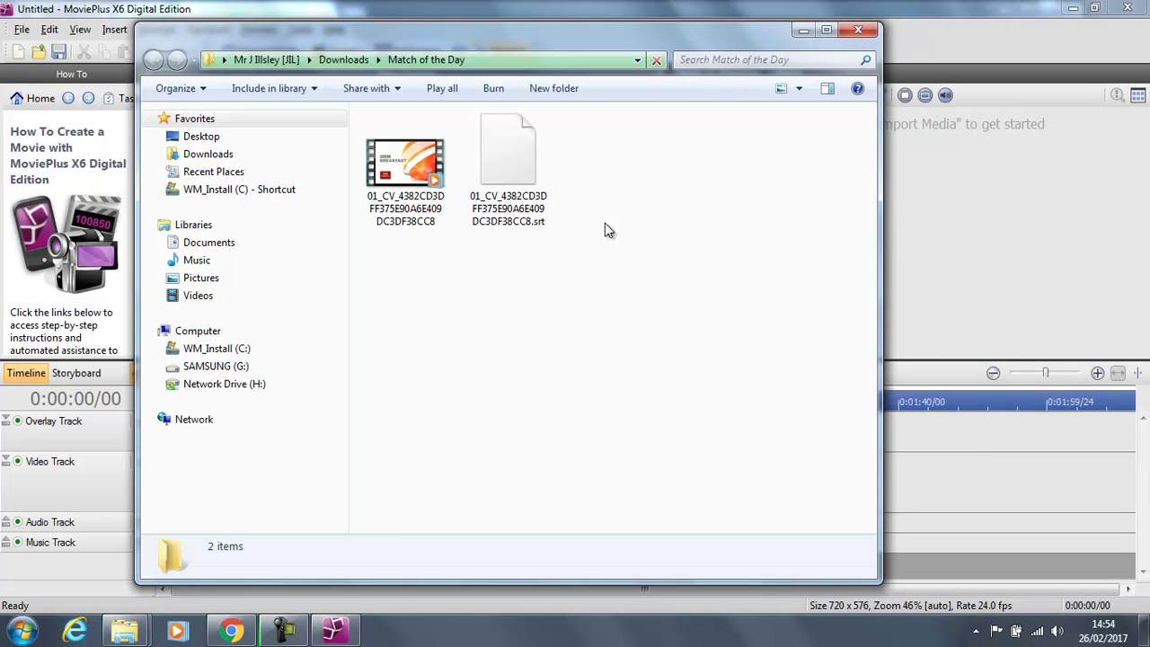
left_click(405, 171)
left_click_drag(860, 192, 969, 210)
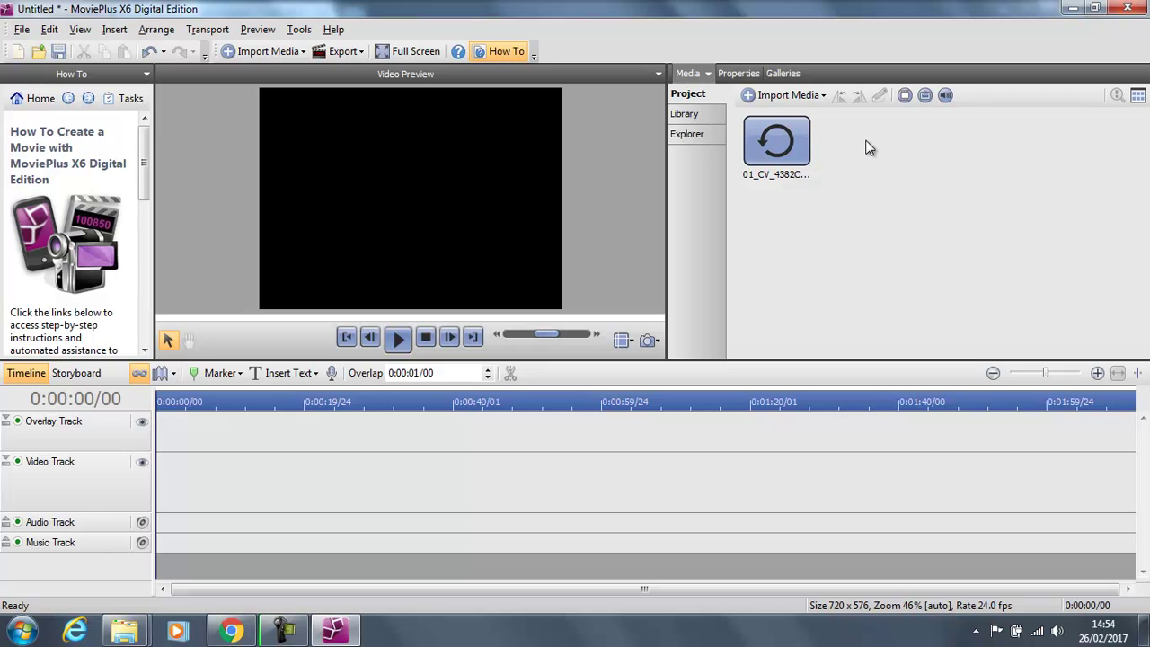
left_click_drag(793, 149, 145, 475)
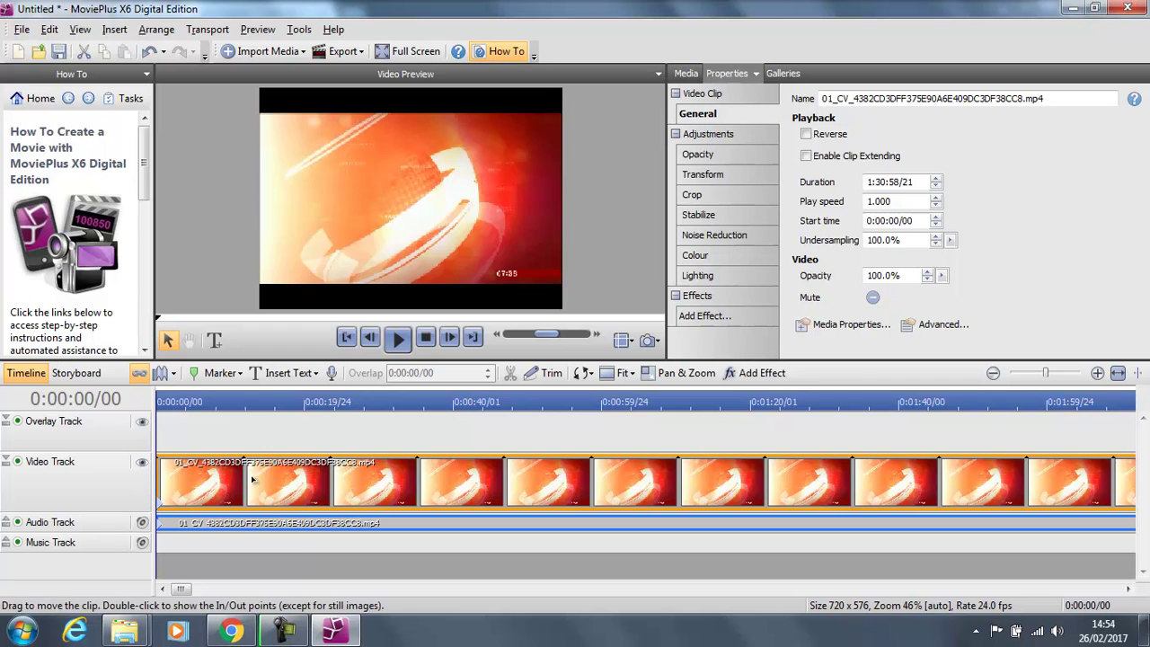
Preview the clip briefly, then scrub the playhead to about 0:01:20/21 where the titles begin.
left_click(404, 347)
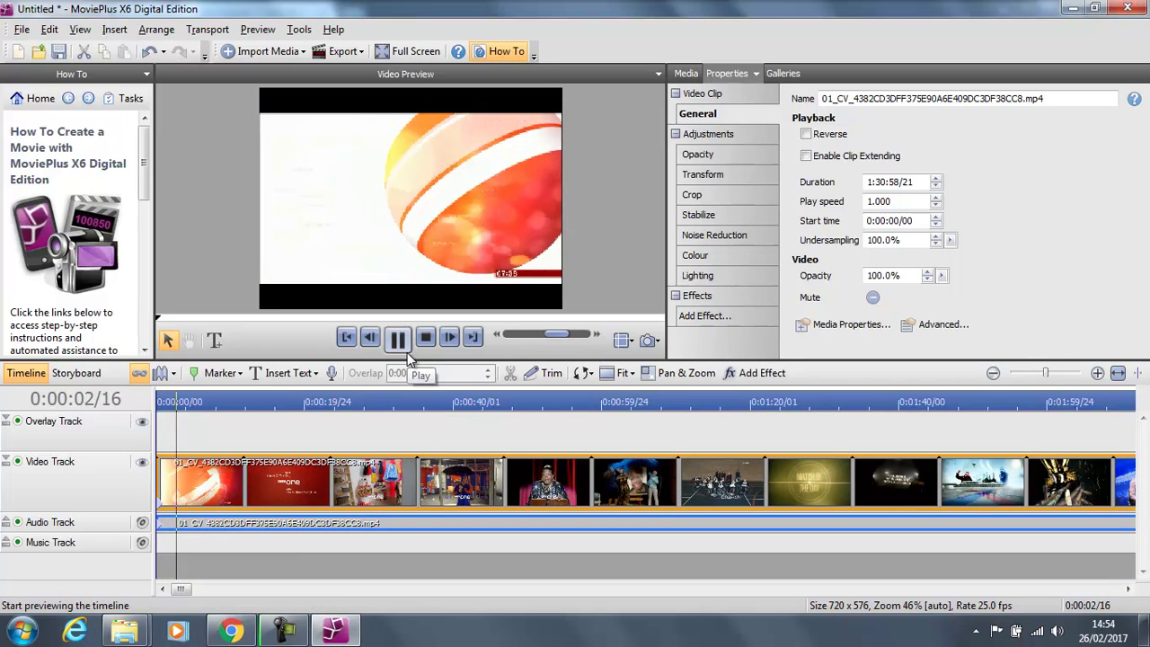
left_click(406, 353)
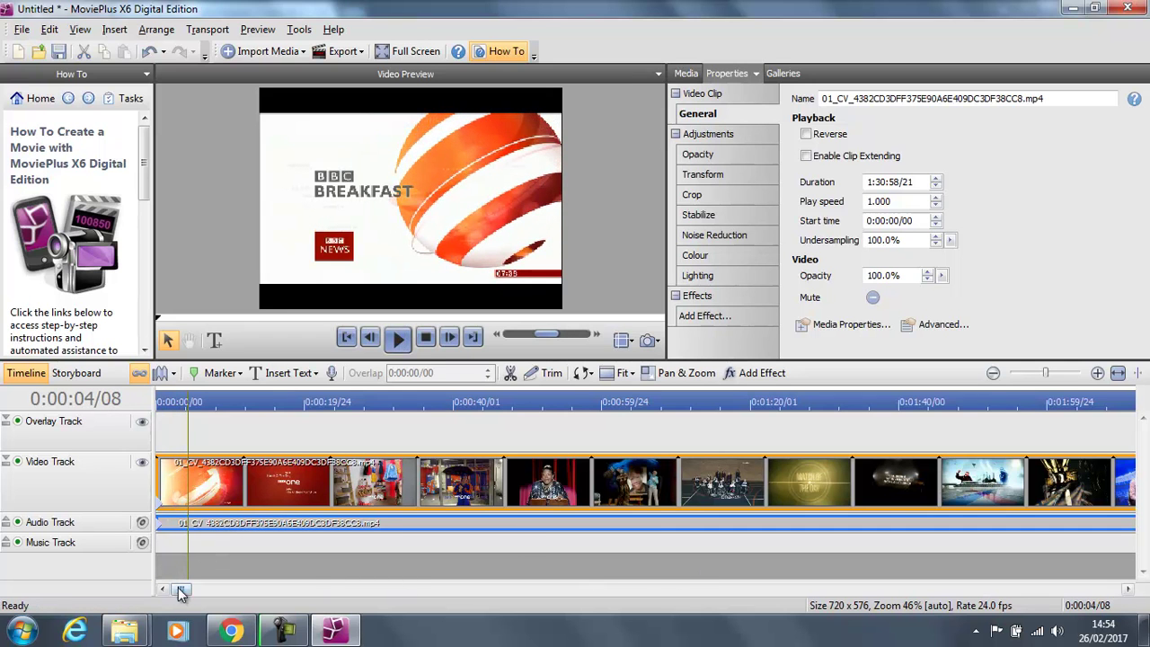
left_click_drag(178, 588, 187, 591)
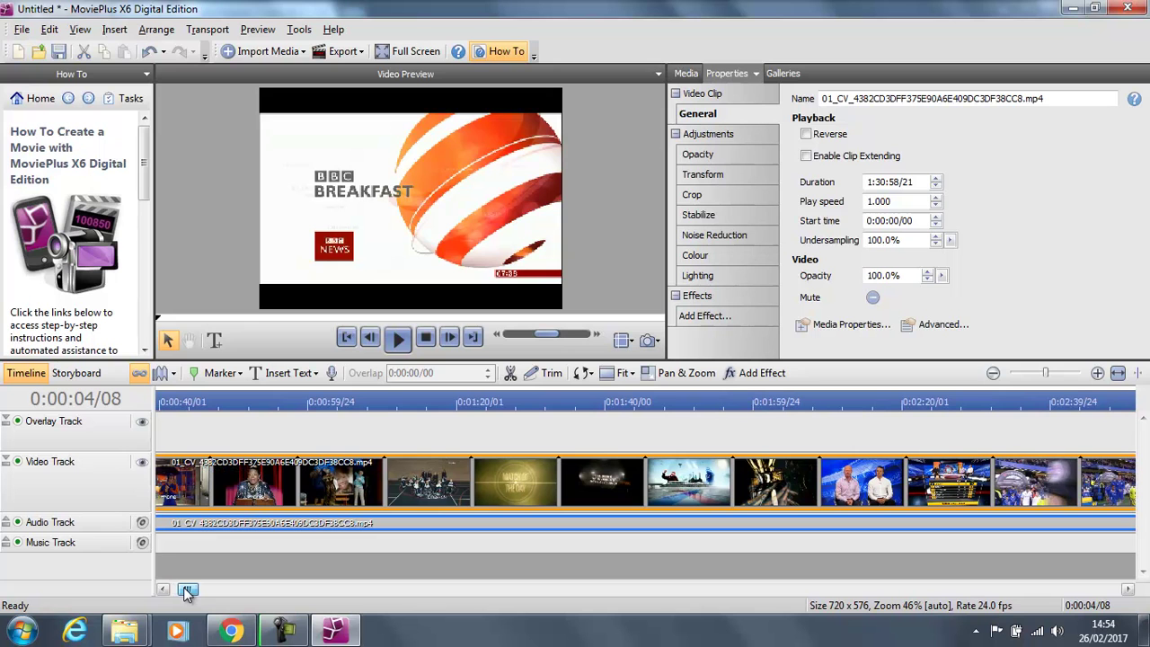
left_click(359, 404)
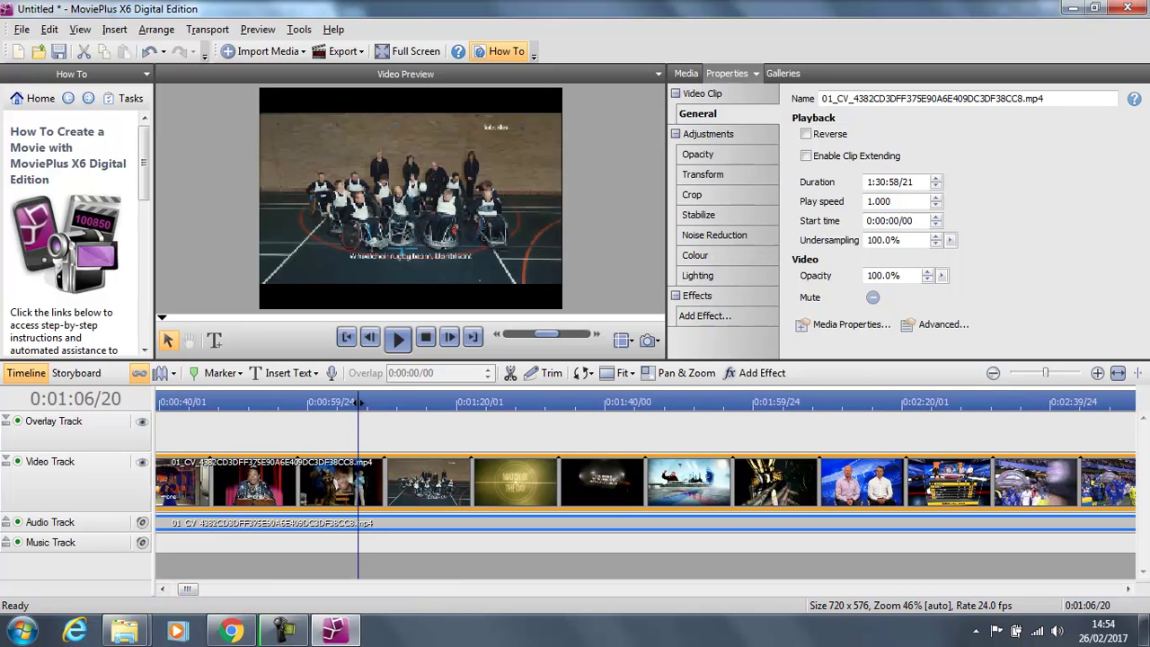
left_click_drag(359, 404, 463, 410)
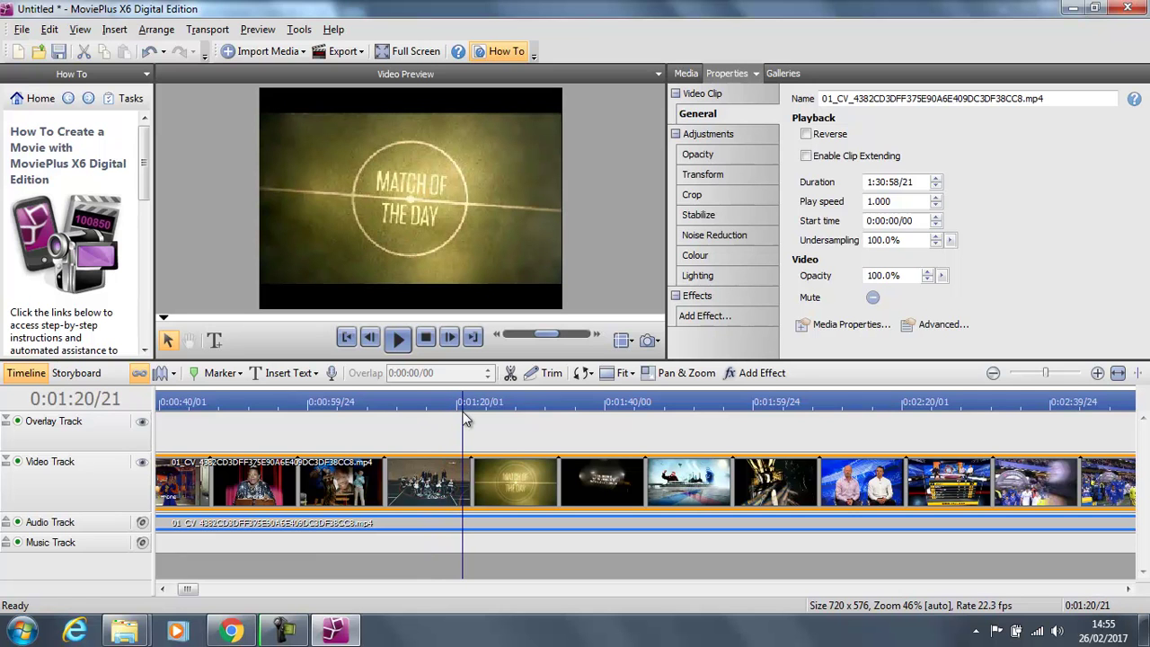
Split the clip at 0:01:20/21, delete the opening part and move the remainder to 0:00:00.
left_click(510, 377)
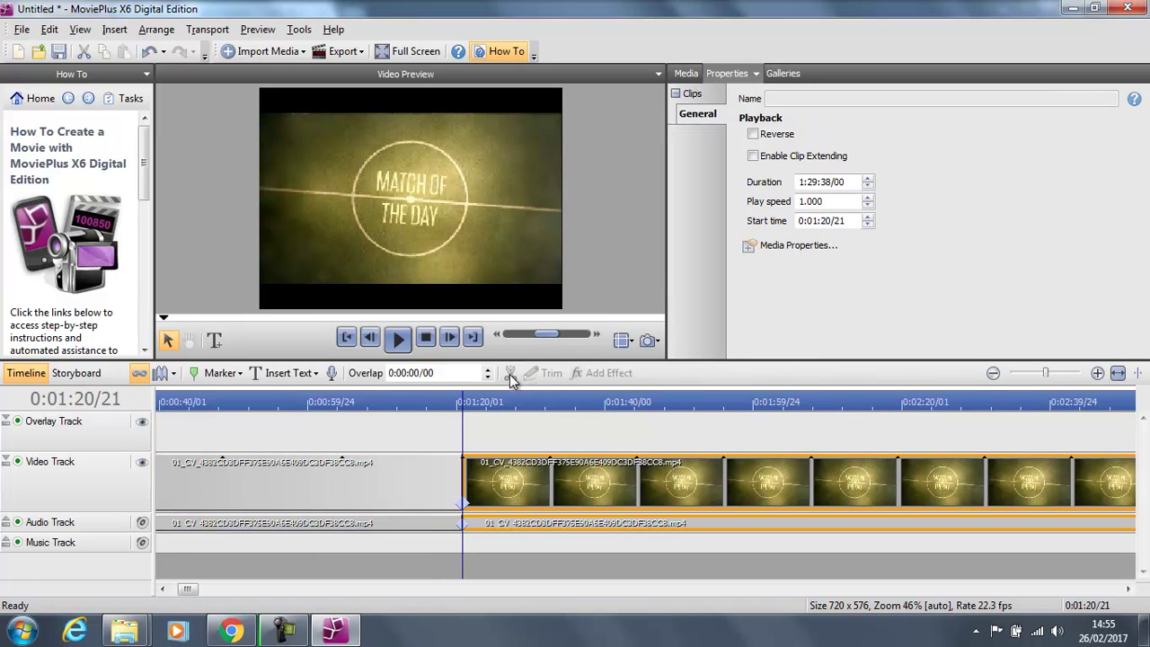
left_click(414, 485)
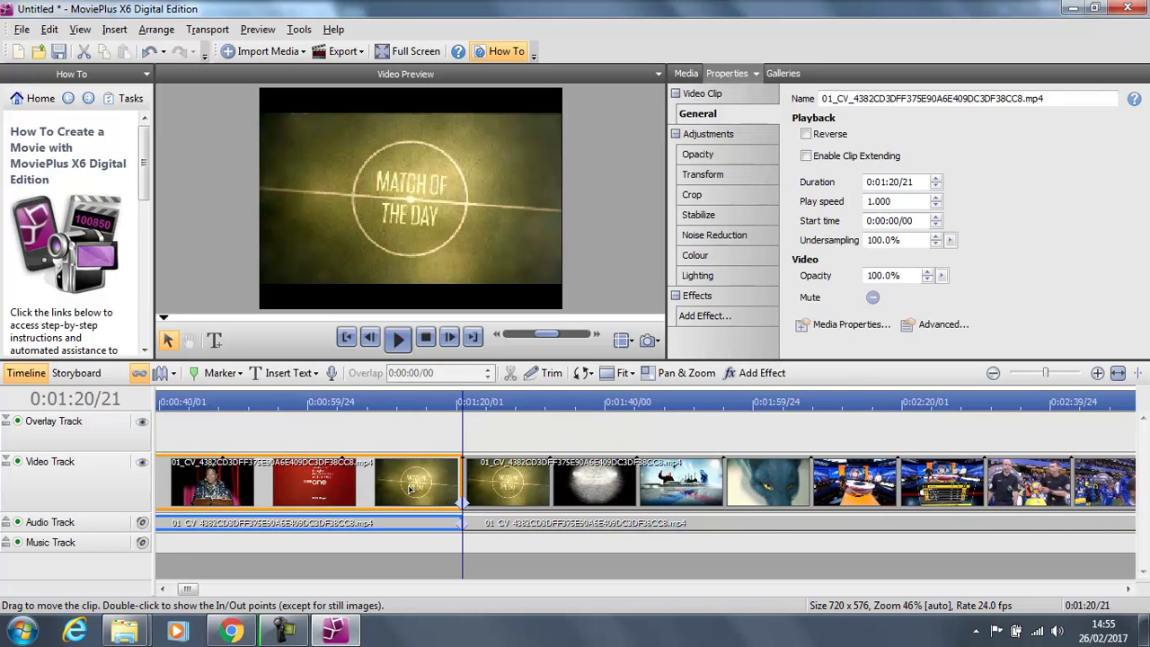
key("Delete")
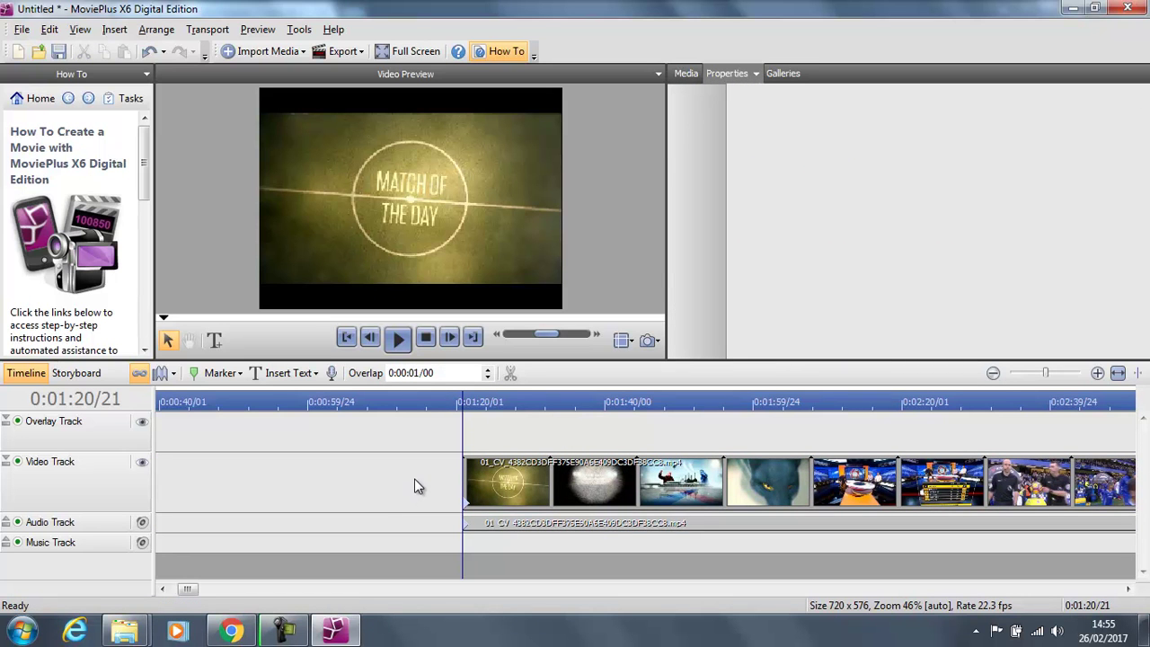
left_click_drag(496, 482, 95, 490)
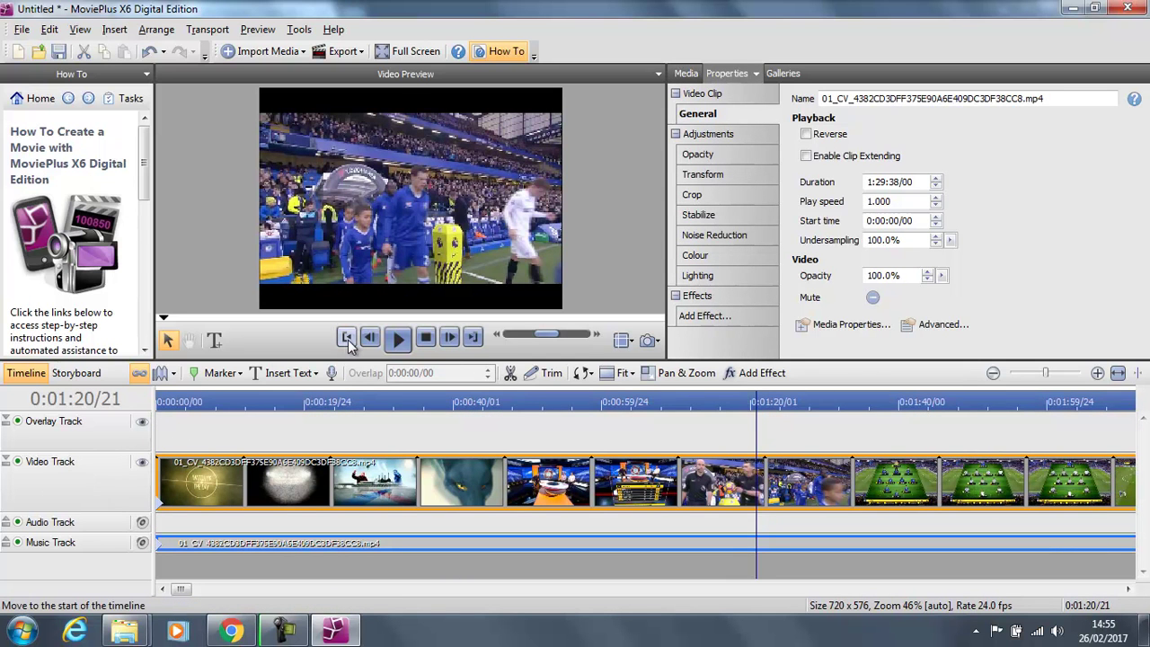
Play the trimmed recording from the very start of the timeline, then pause it.
left_click(348, 338)
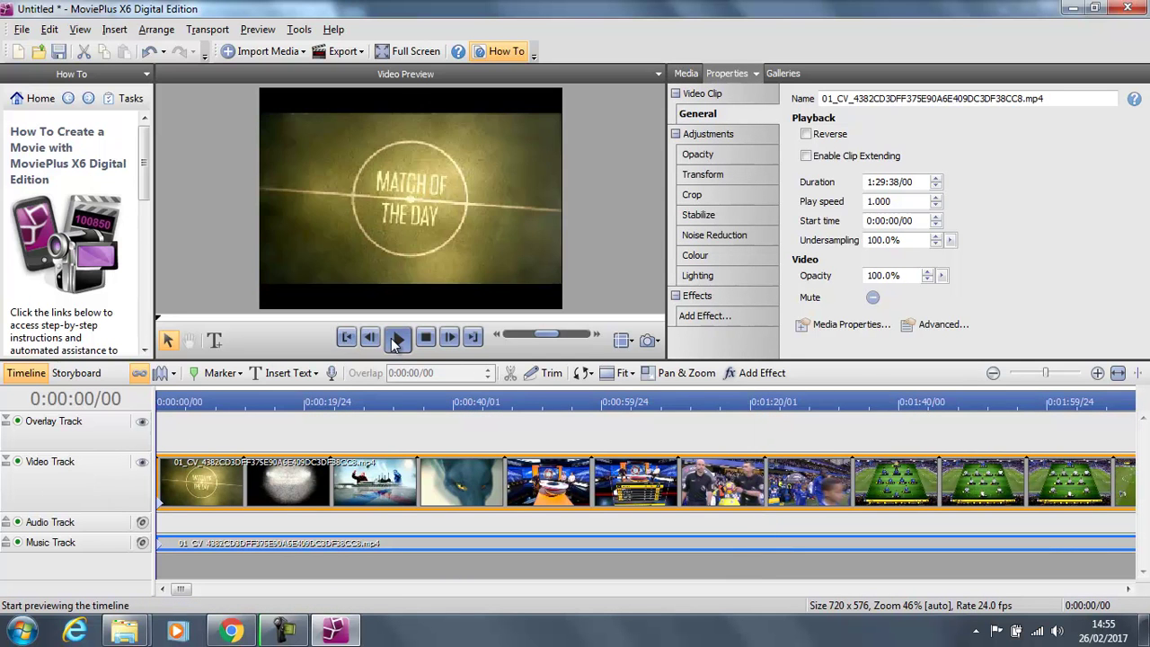
left_click(393, 338)
left_click(393, 338)
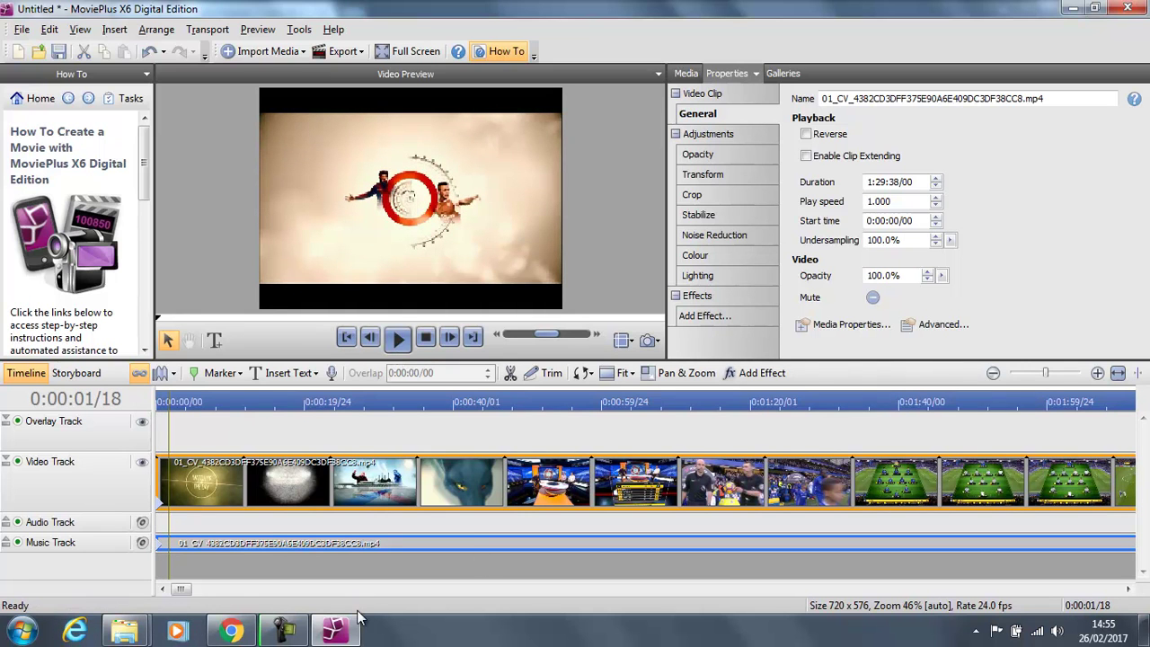
Split the clip at 1:17:56/08 and delete the trailing 0:11:41/17 section.
left_click_drag(176, 589, 969, 594)
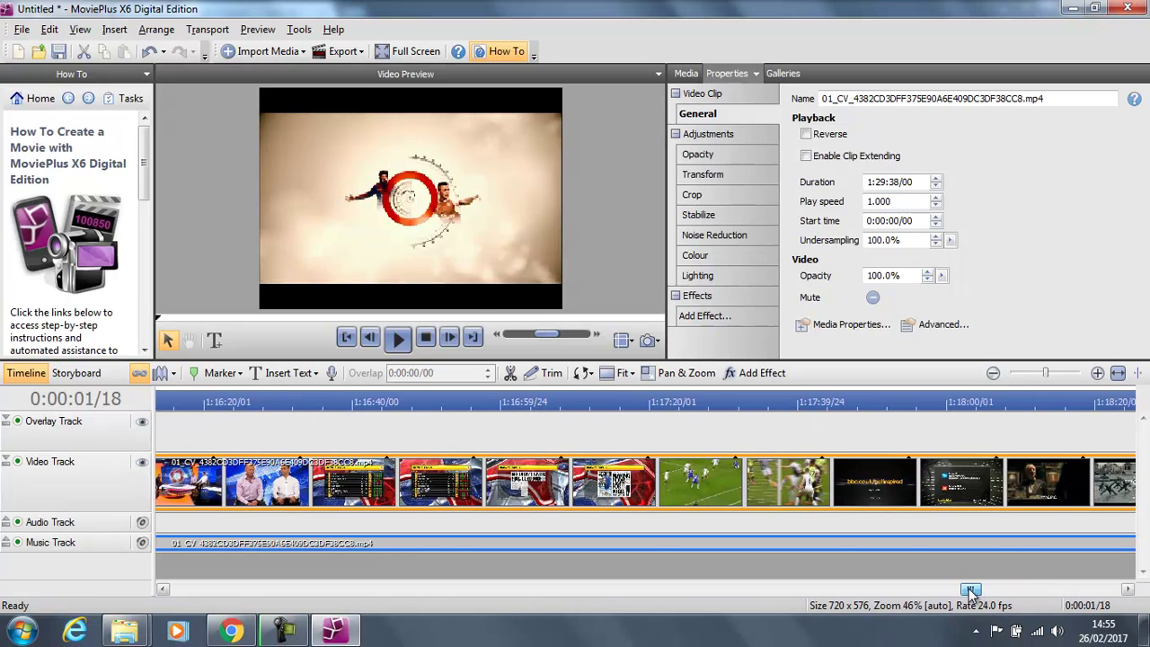
left_click(615, 397)
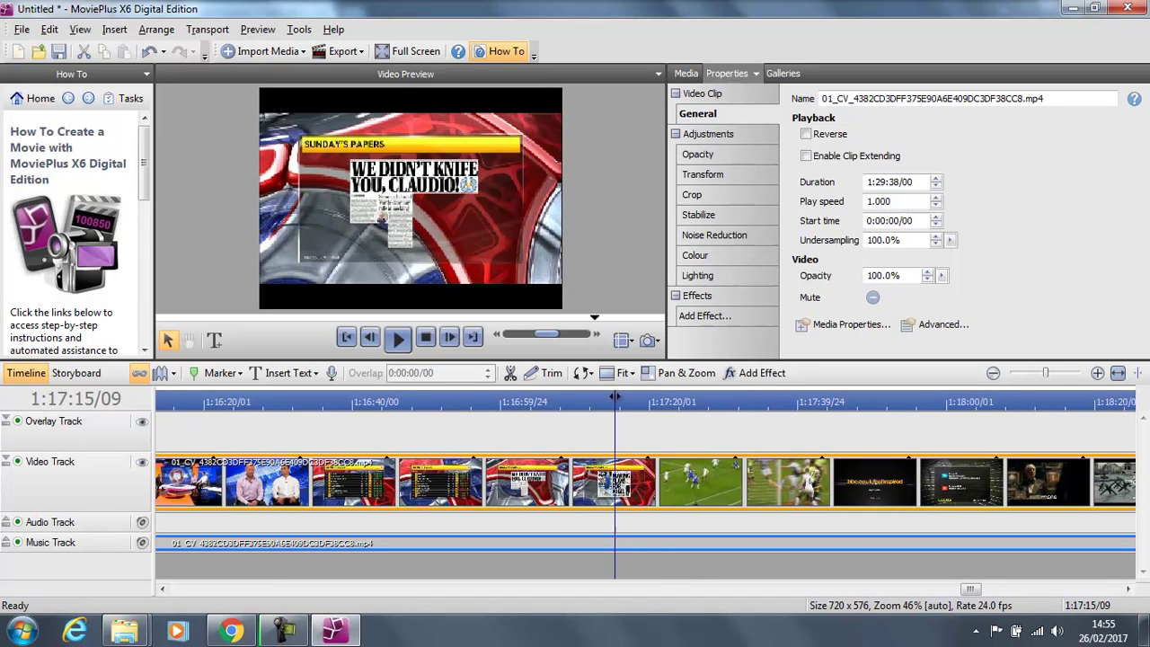
left_click_drag(615, 397, 919, 396)
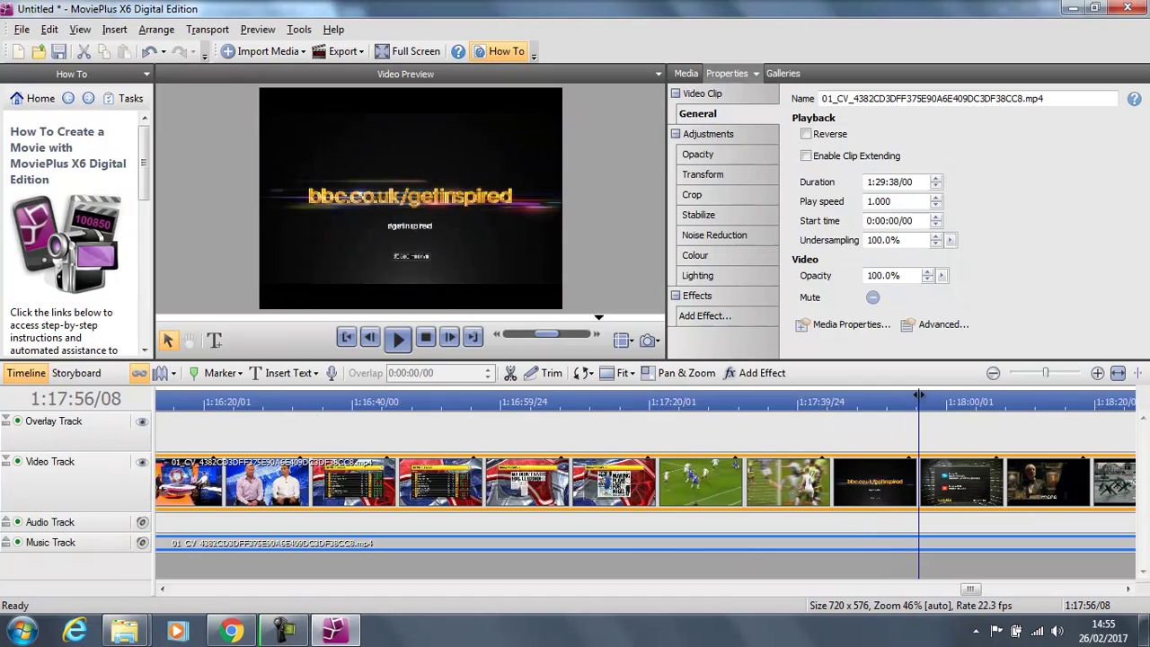
left_click(509, 373)
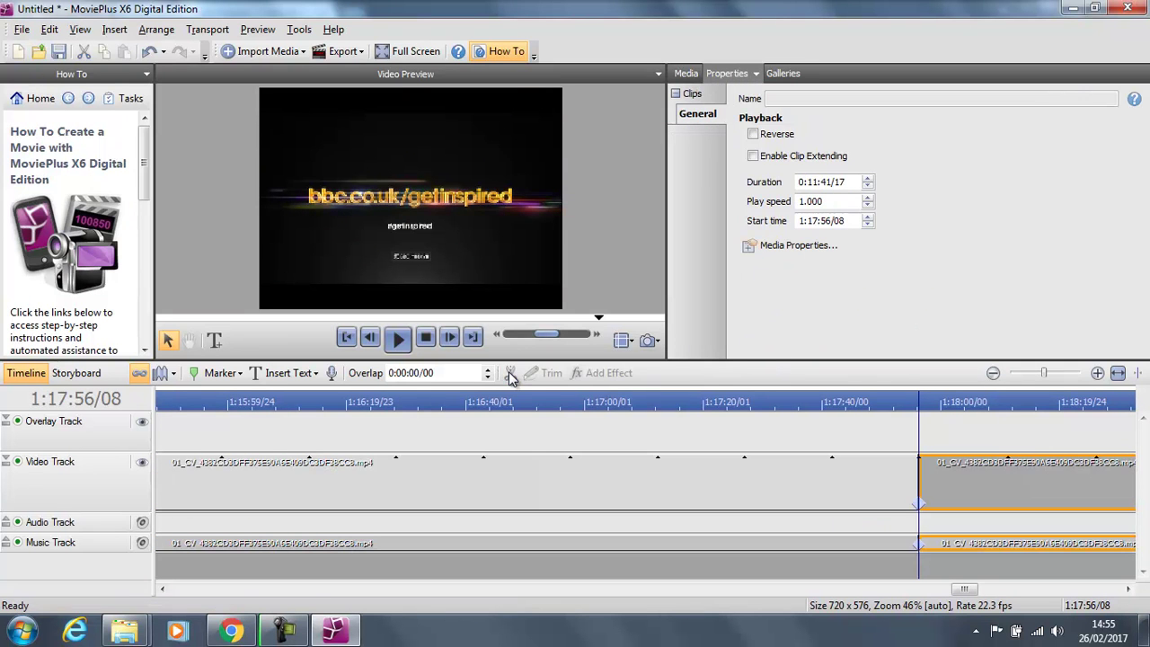
left_click(971, 497)
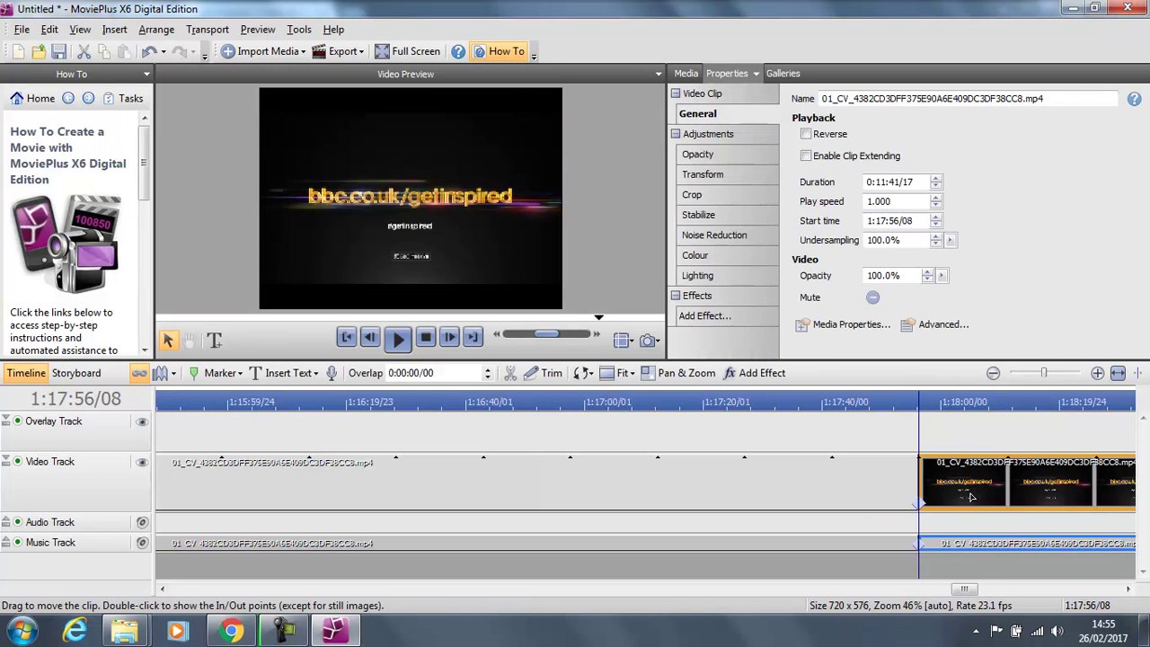
key("Delete")
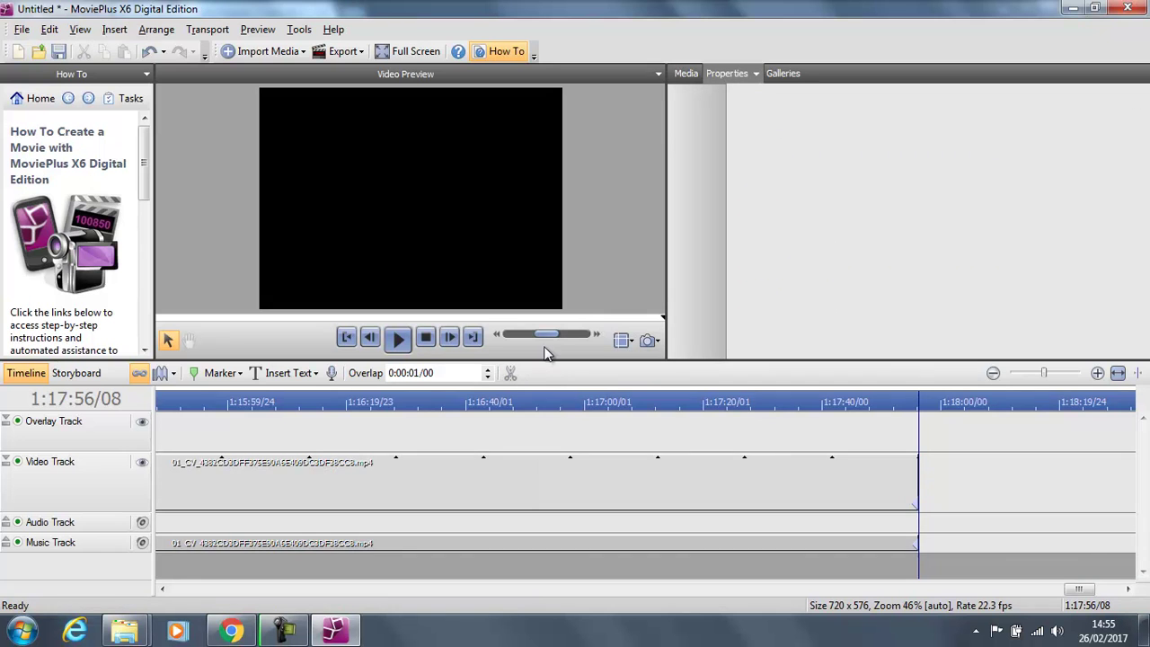
Return to the timeline start and export the movie as a High-quality MP4 Video file.
left_click(346, 337)
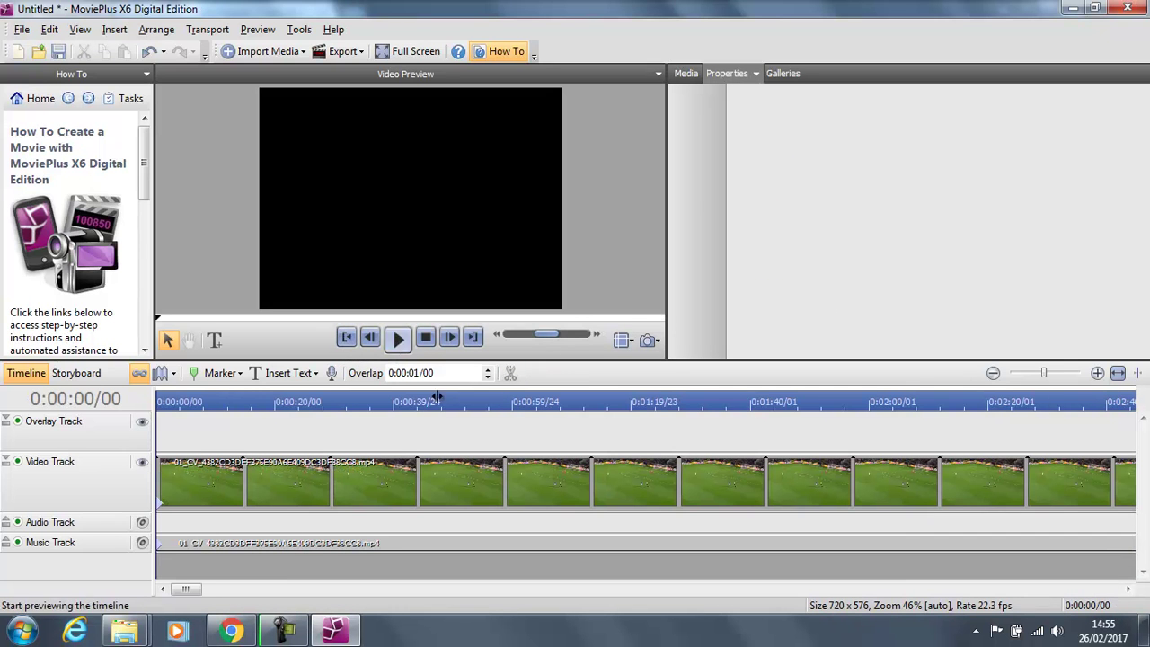
left_click(347, 337)
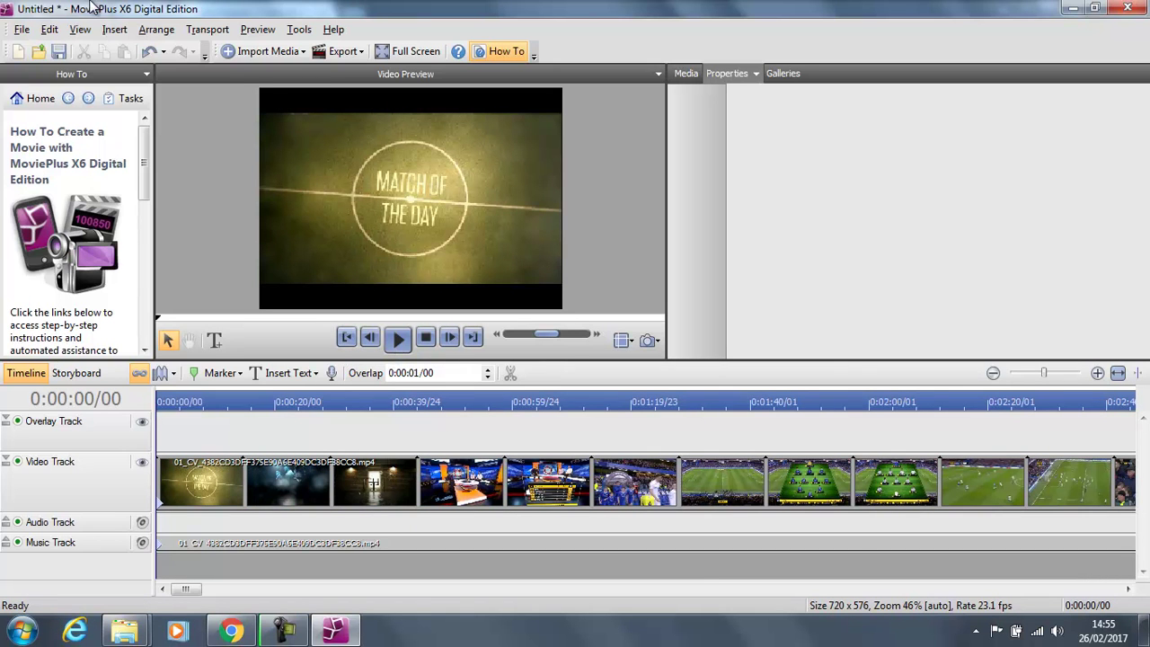
left_click(20, 30)
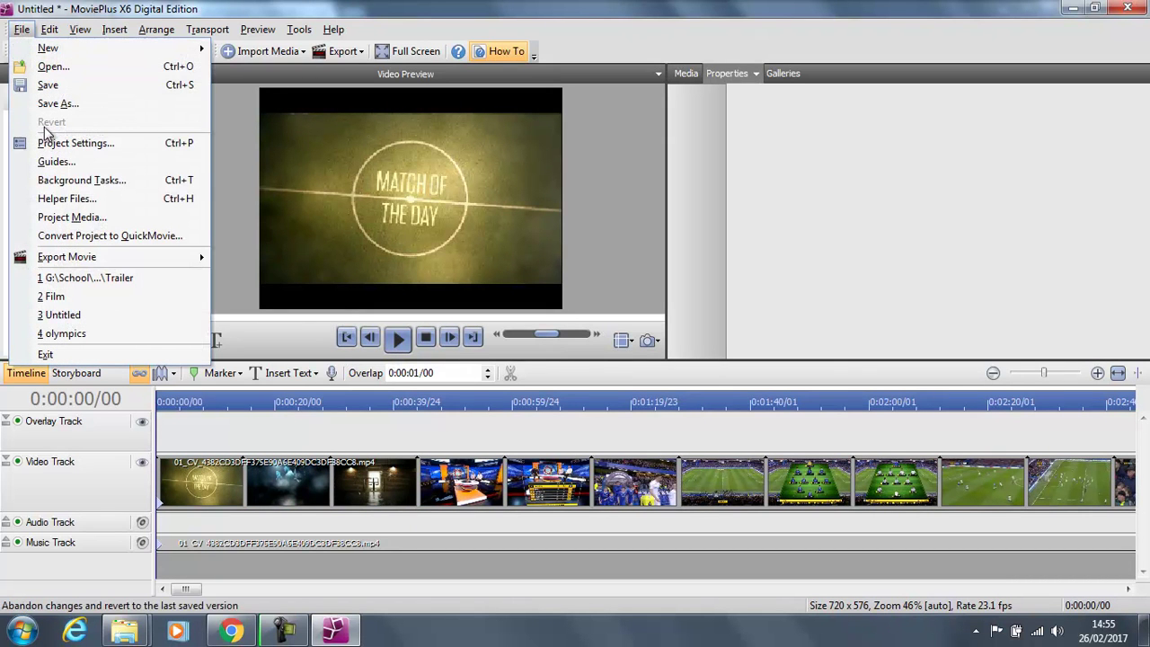
mouse_move(68, 261)
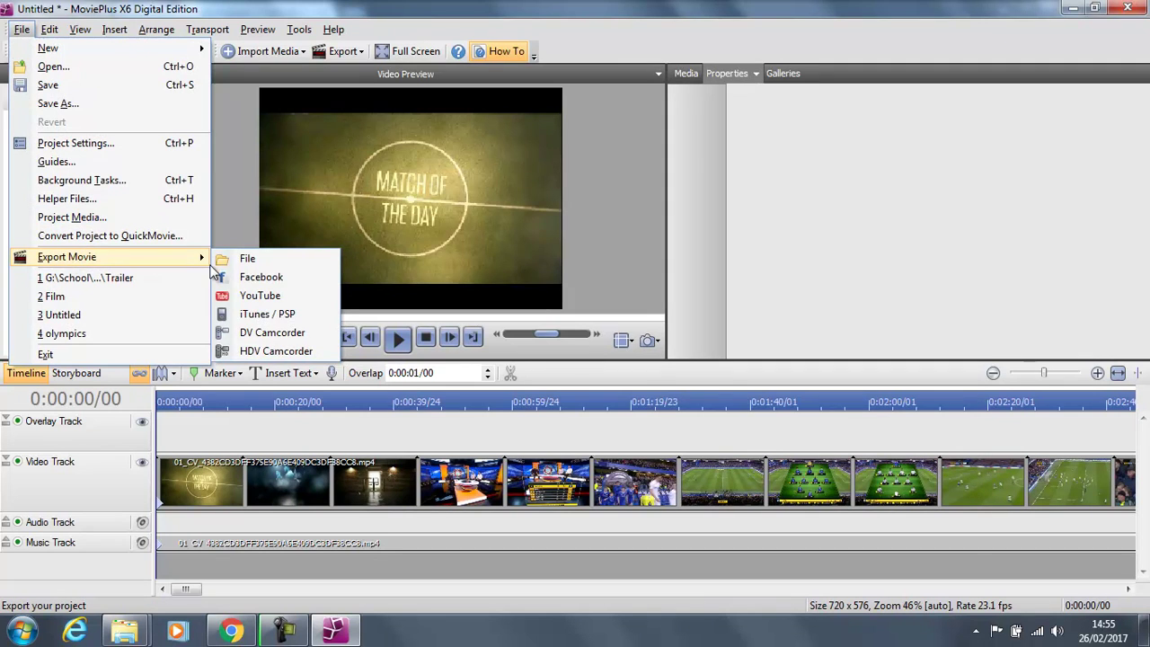
left_click(240, 262)
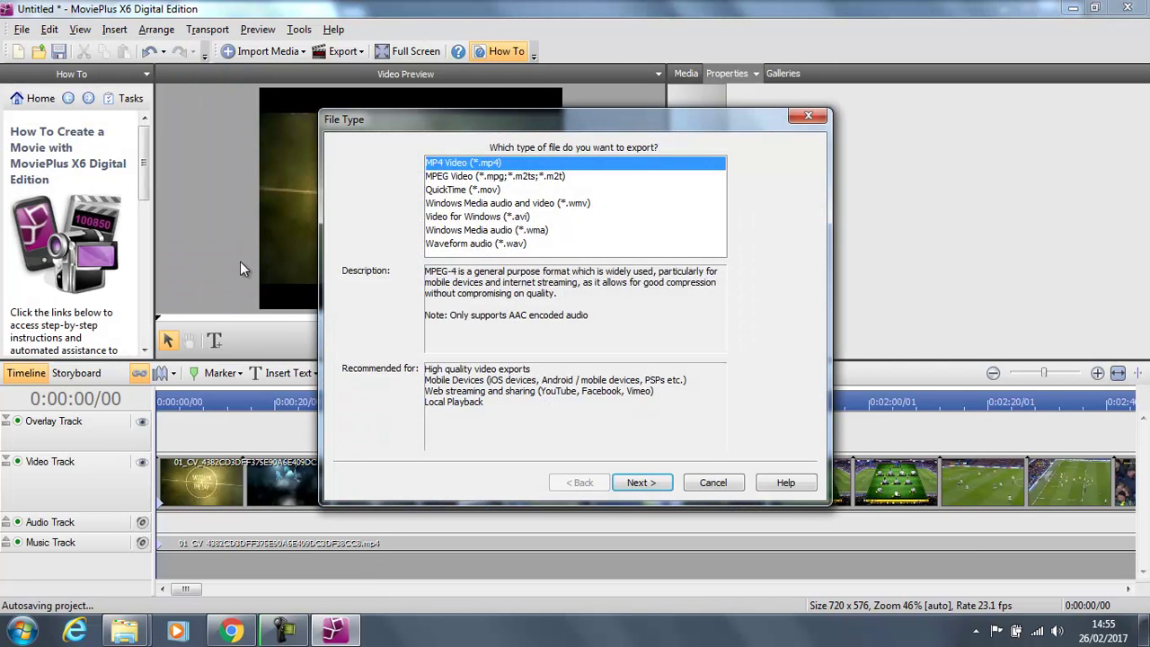
left_click(646, 484)
left_click(646, 483)
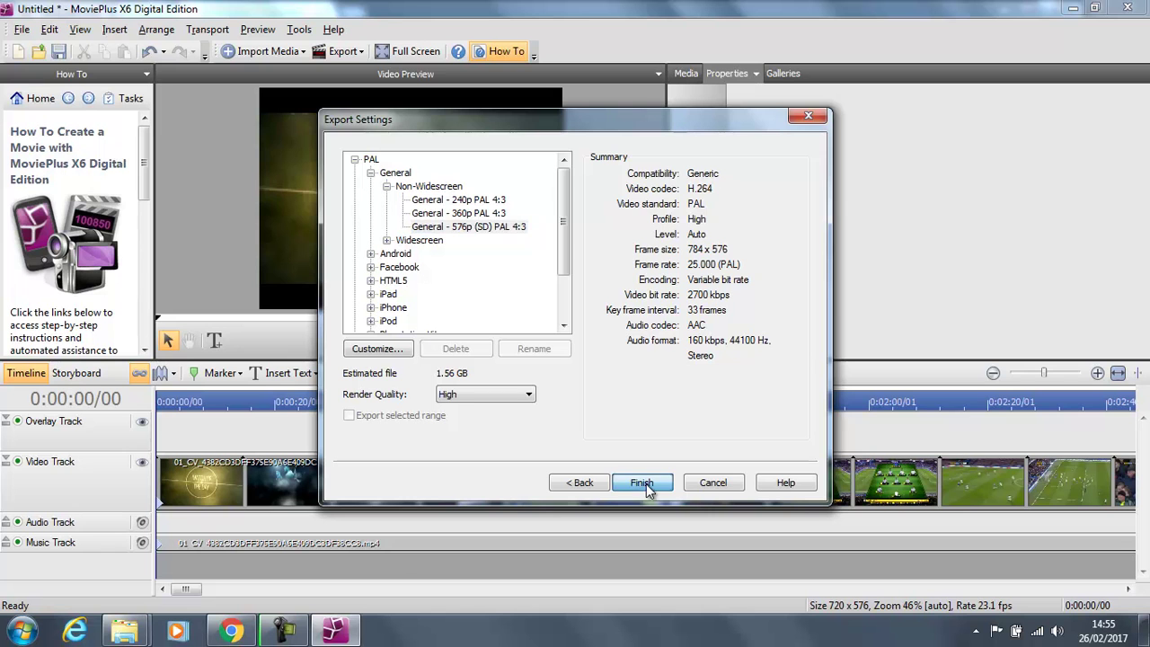
left_click(646, 484)
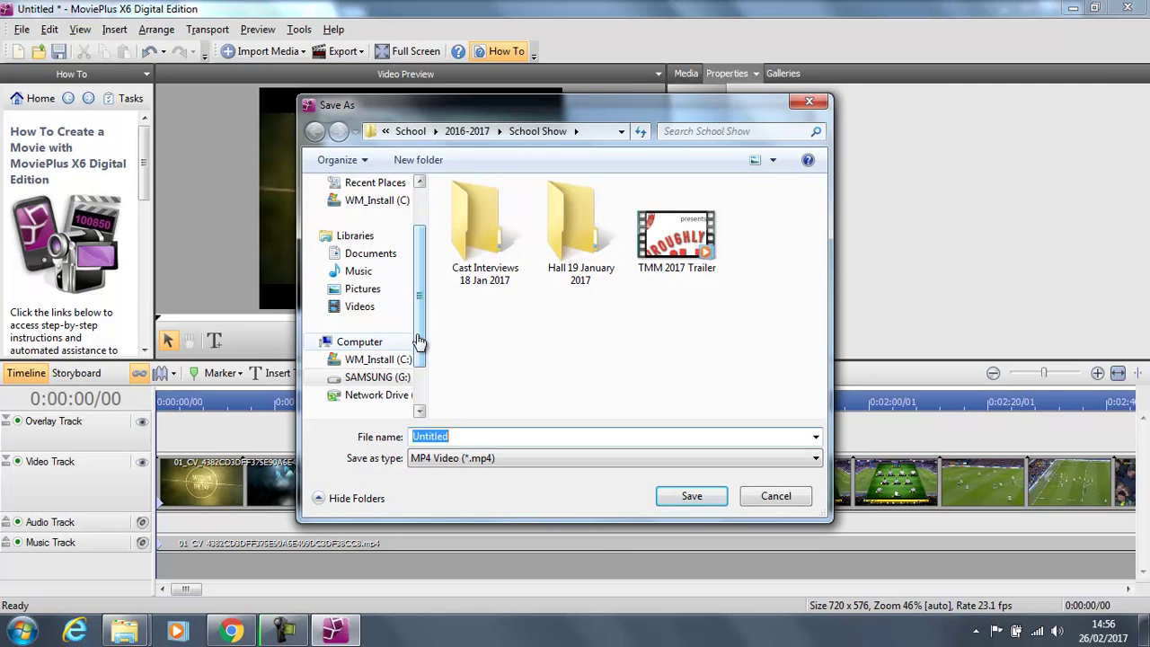
Create a '_Match of the Day' folder on Network Drive (H:) and name the export 'MotD 25 Feb'.
left_click(381, 396)
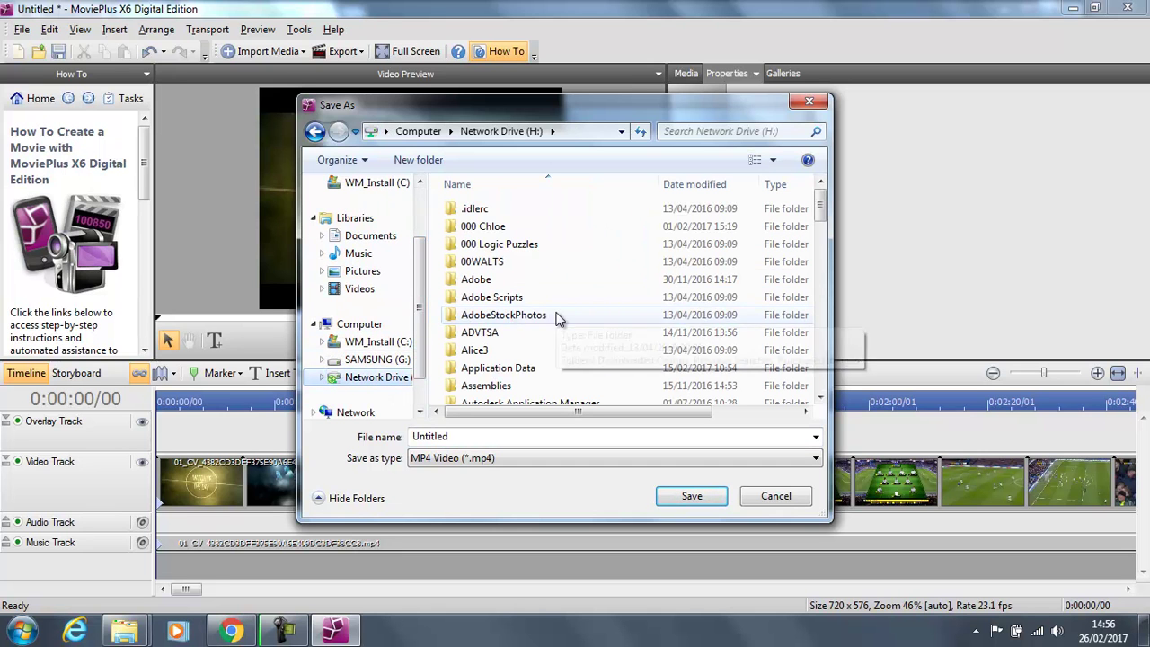
left_click(427, 161)
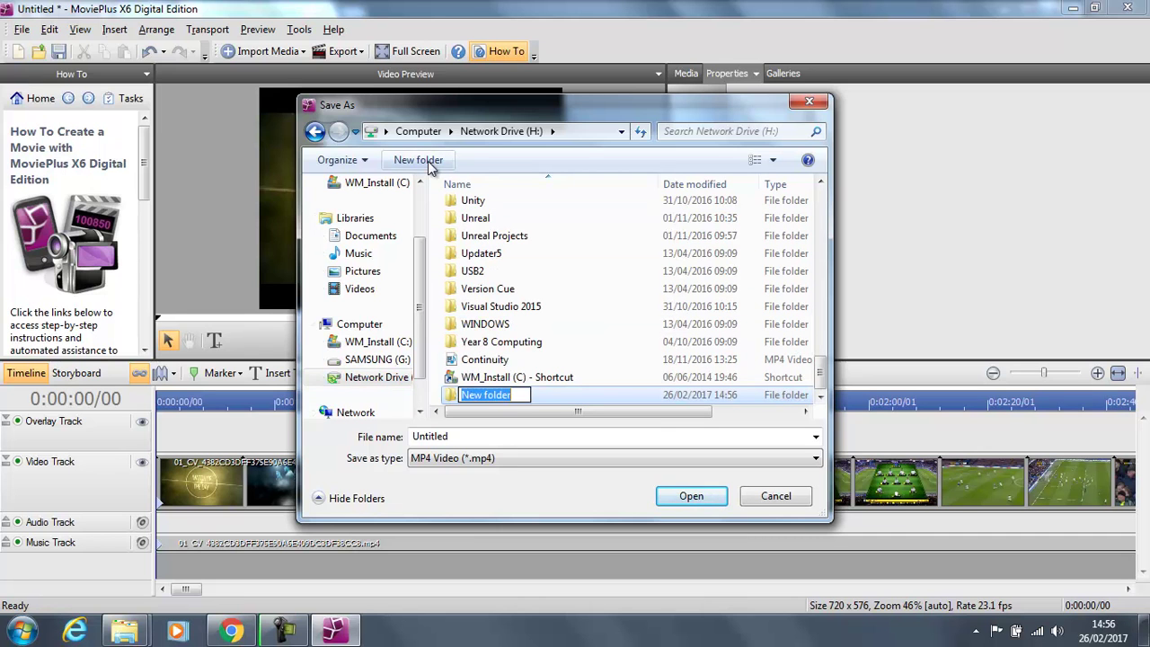
key("BackSpace")
type("_")
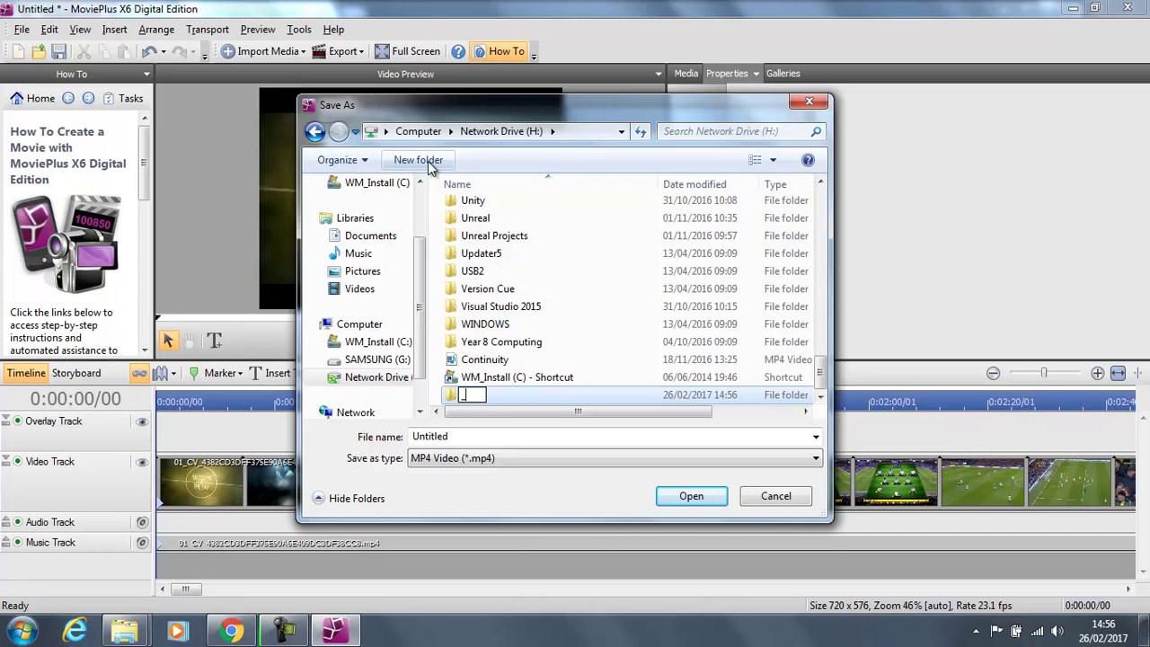
type("Match ")
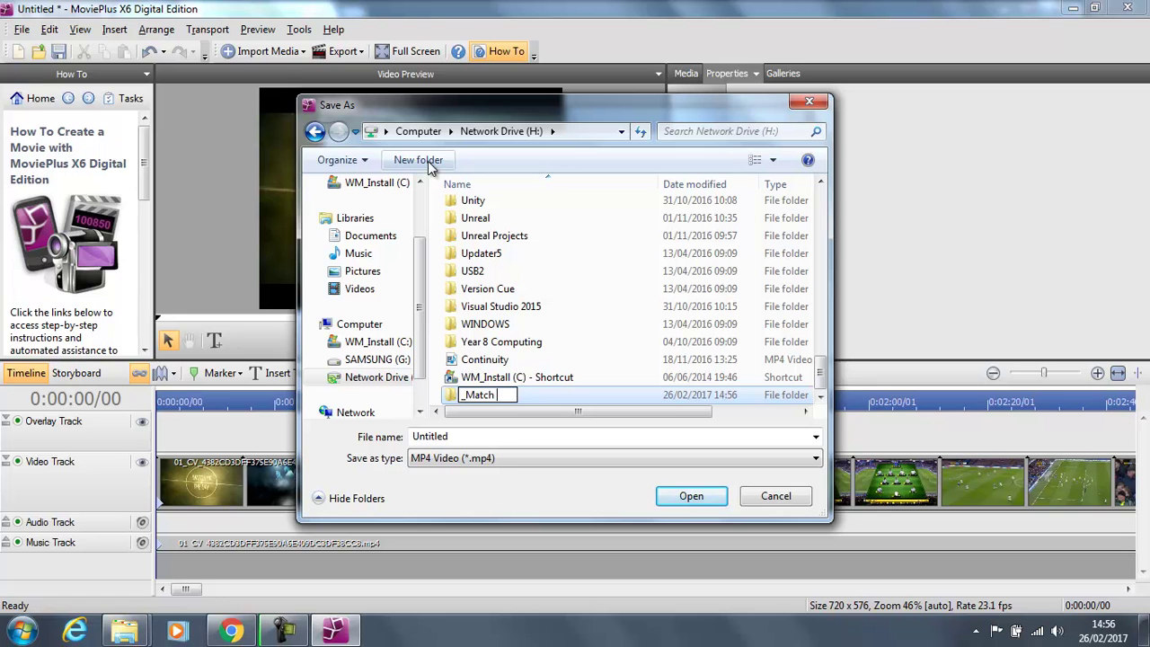
type("of the Day")
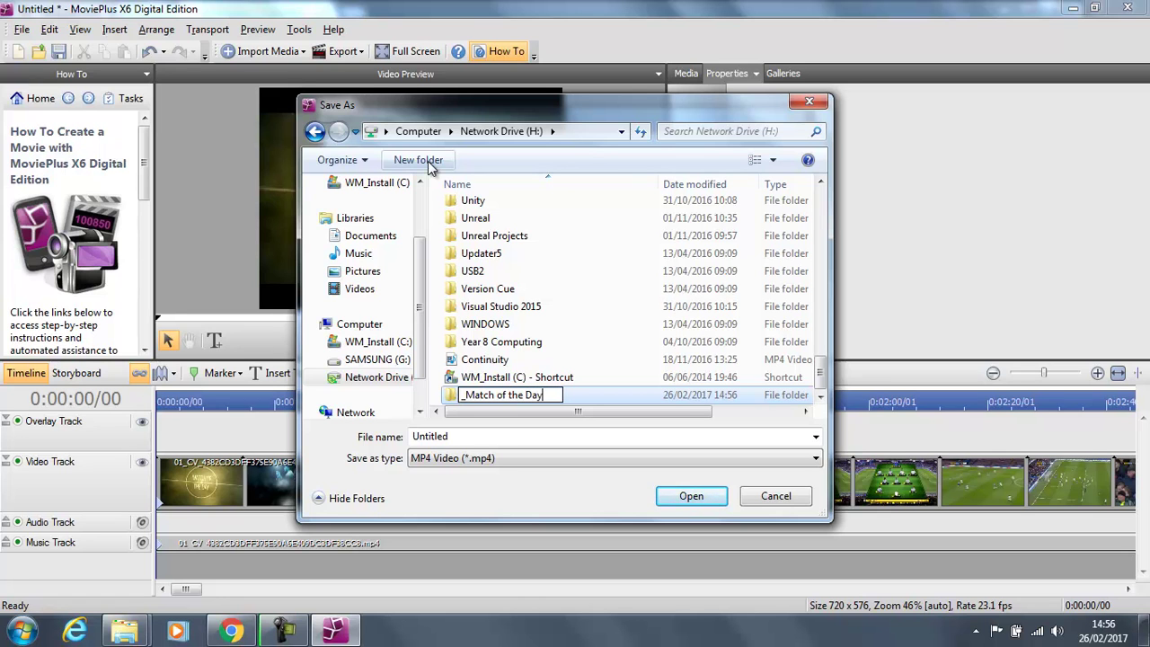
key("Return")
key("Return")
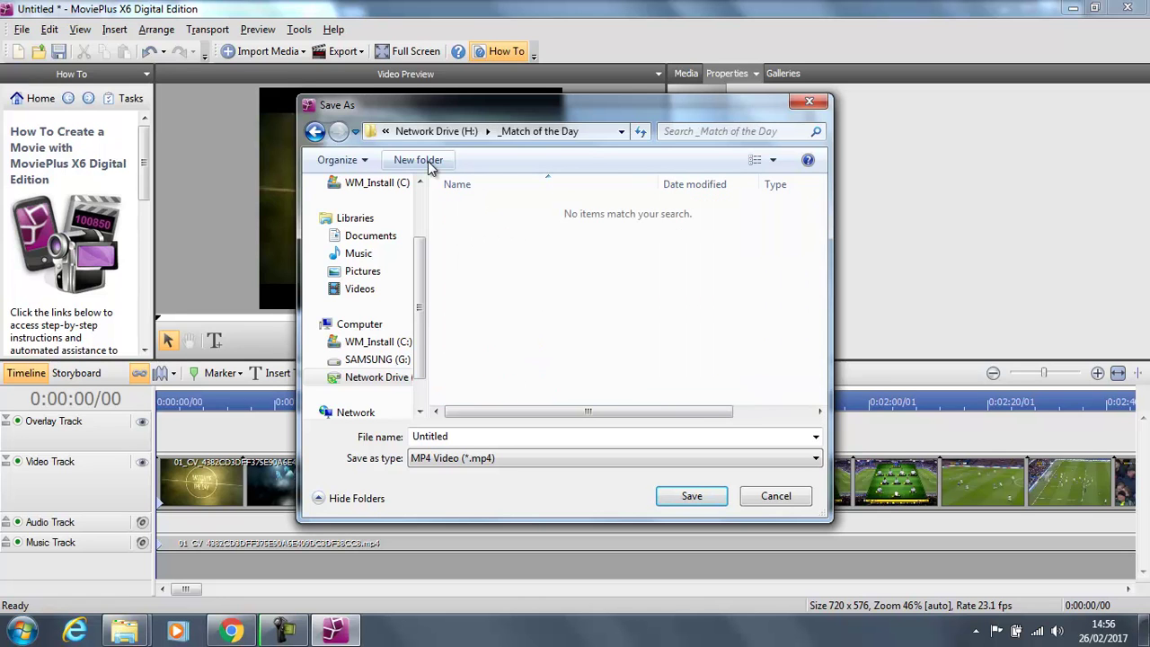
double_click(429, 436)
type("Mo")
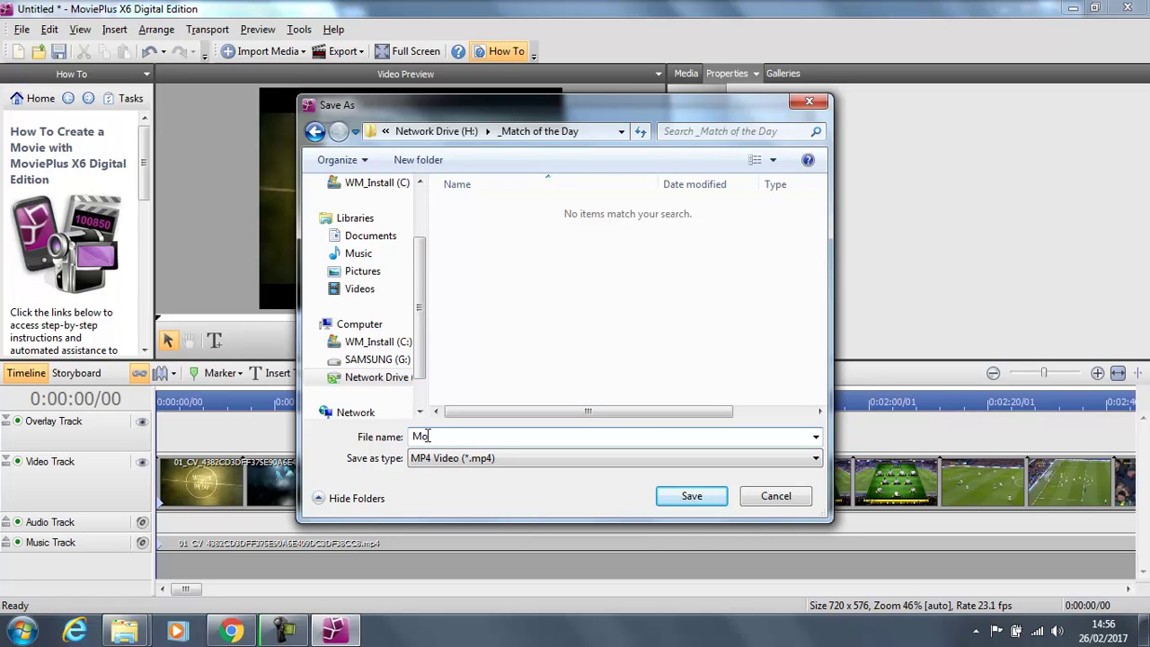
type("tD 25 Feb")
Save the MotD 25 Feb export into the new _Match of the Day folder.
left_click(711, 495)
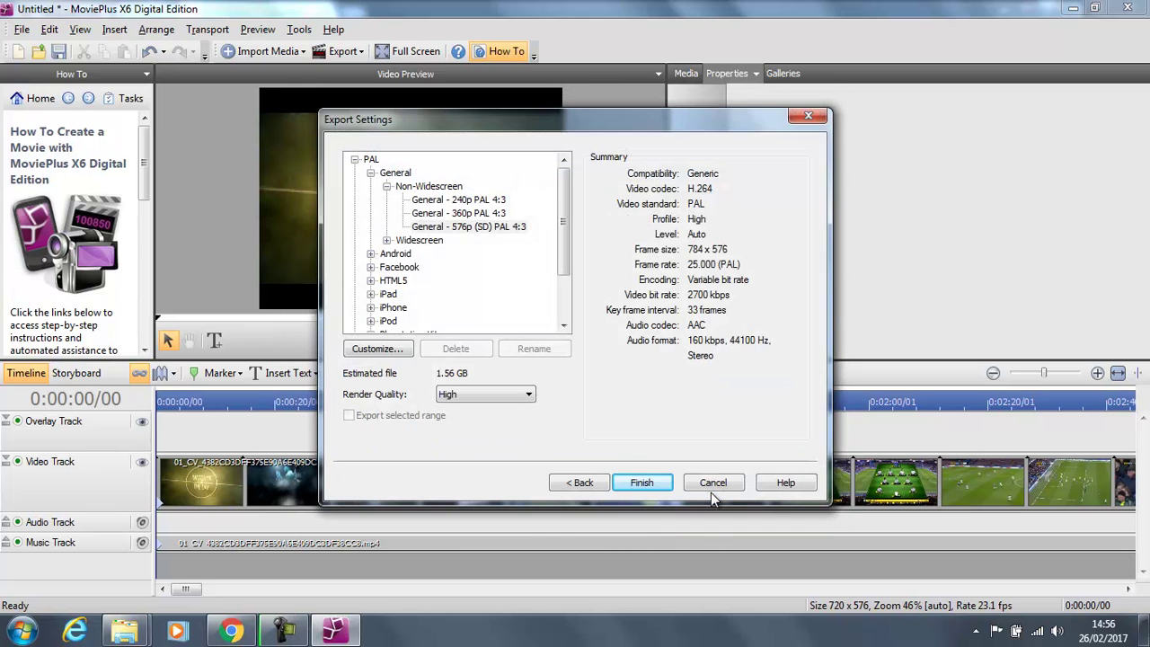